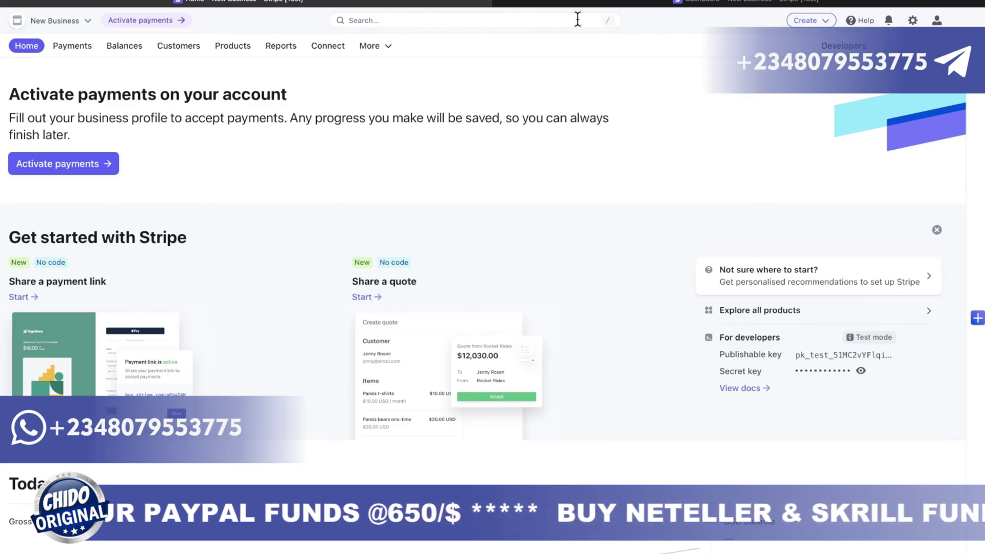
Open the Activate payments link in a new tab and switch to that tab.
click(632, 3)
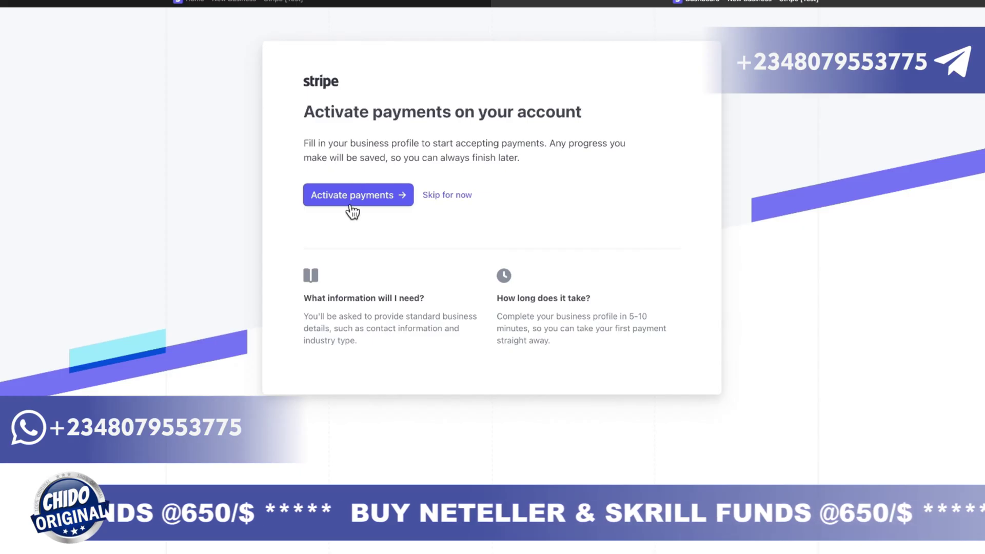
click(367, 4)
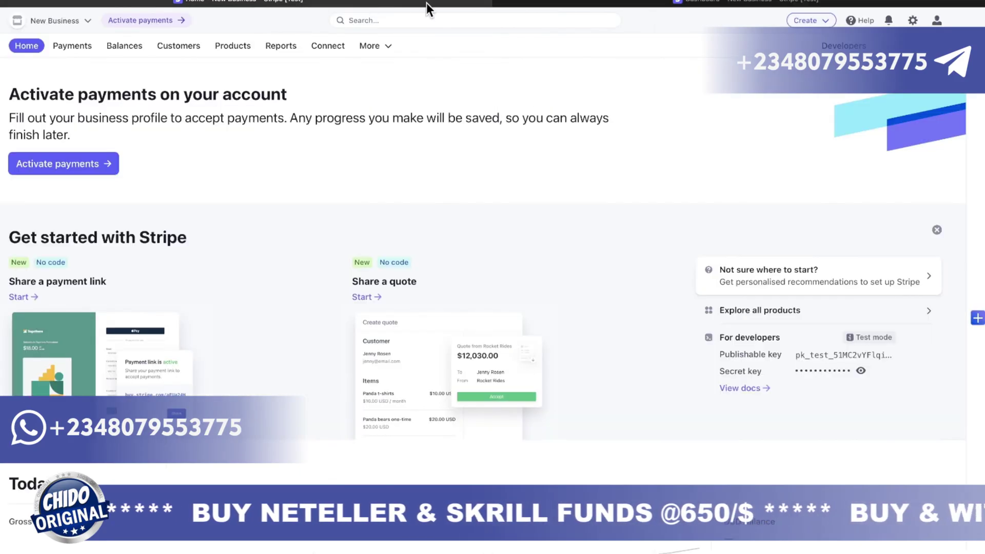
click(584, 2)
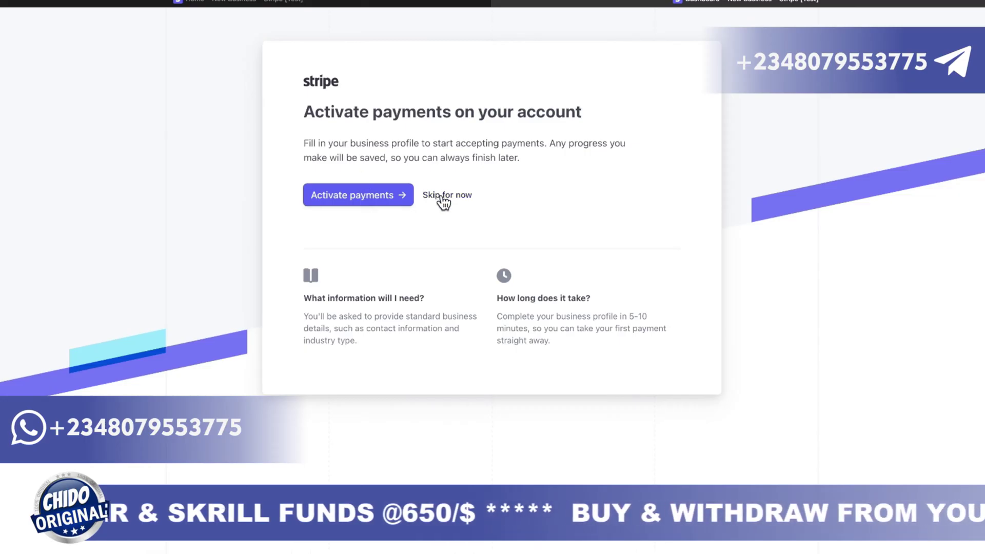
right_click(388, 194)
click(405, 199)
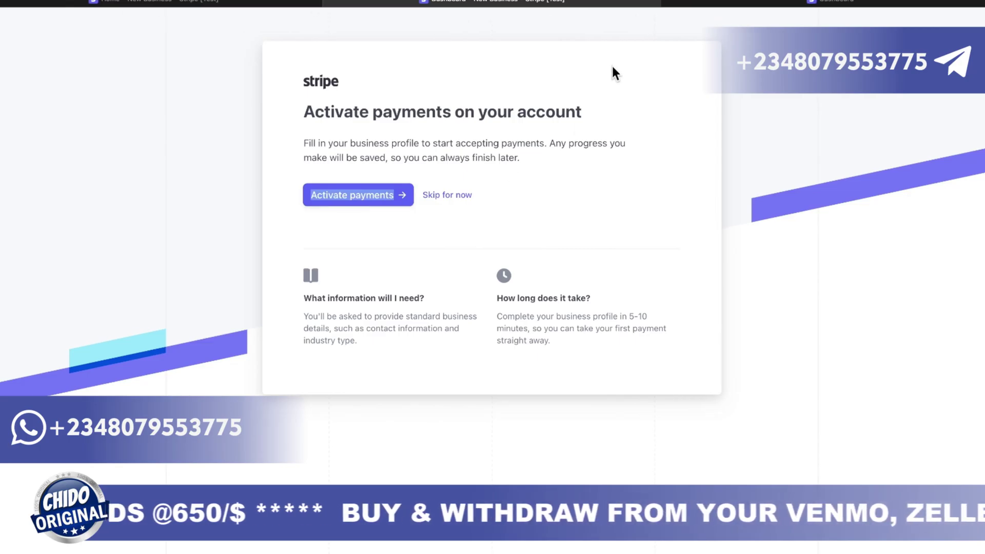
click(744, 5)
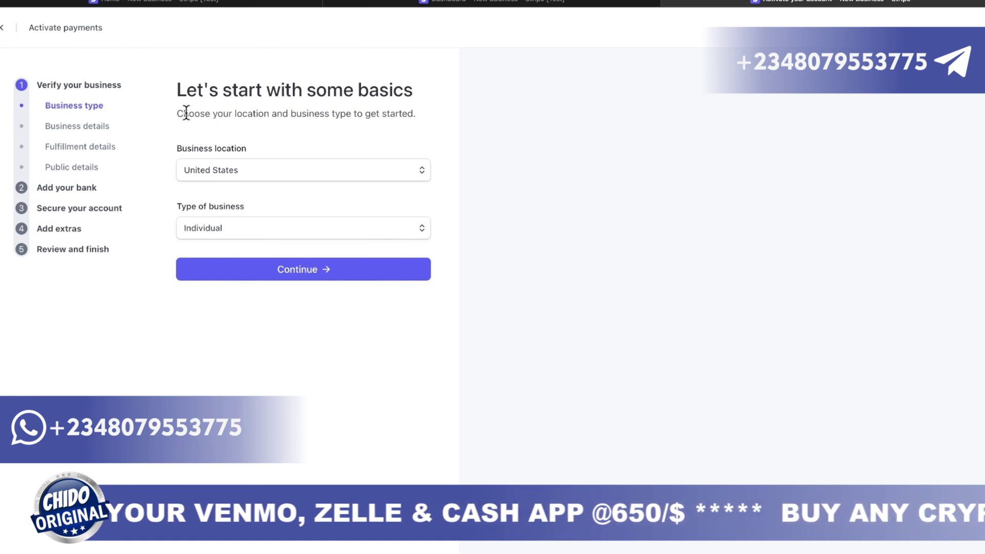
Keep United States as the business location and continue to personal details.
click(254, 168)
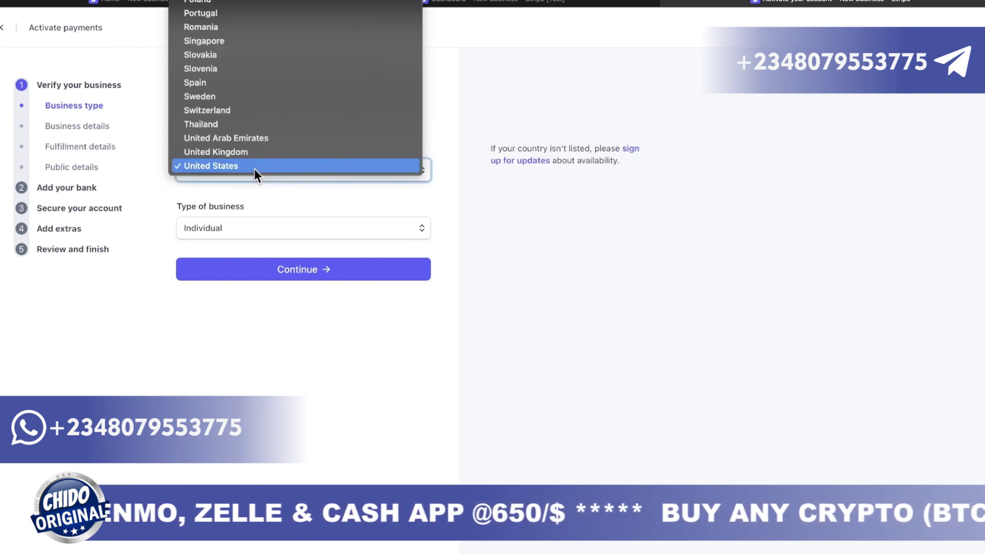
click(254, 168)
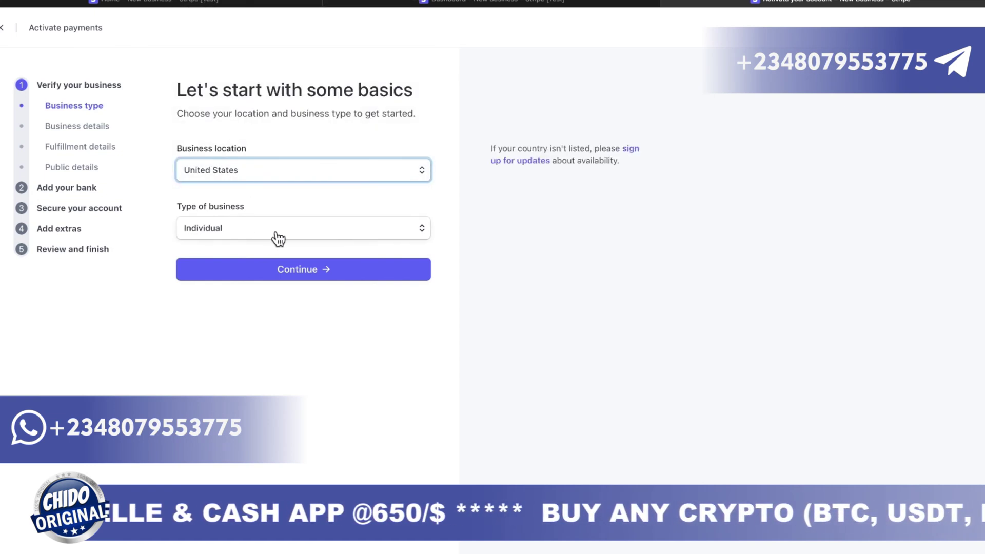
click(310, 270)
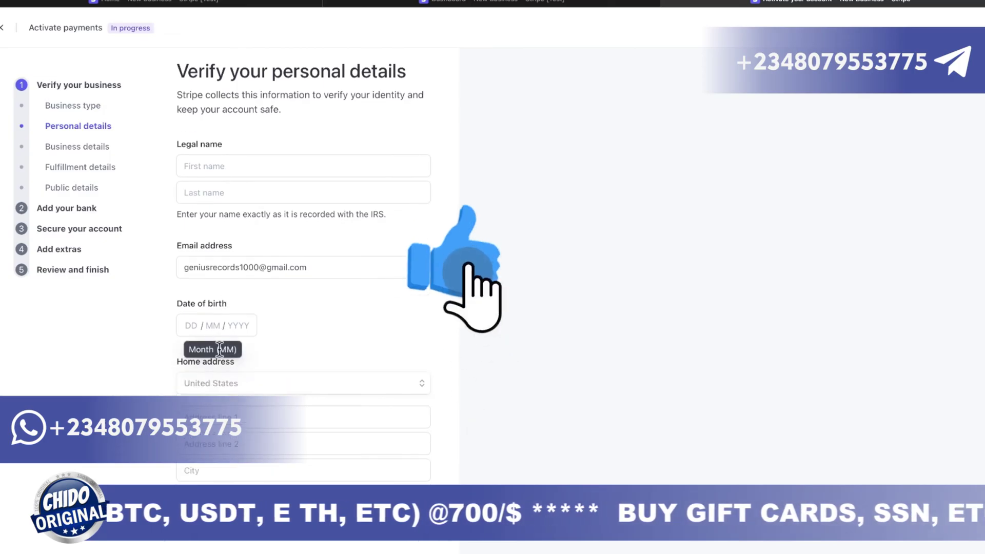
Enter the legal first name and last name in the personal details form.
scroll(256, 387, down, 4)
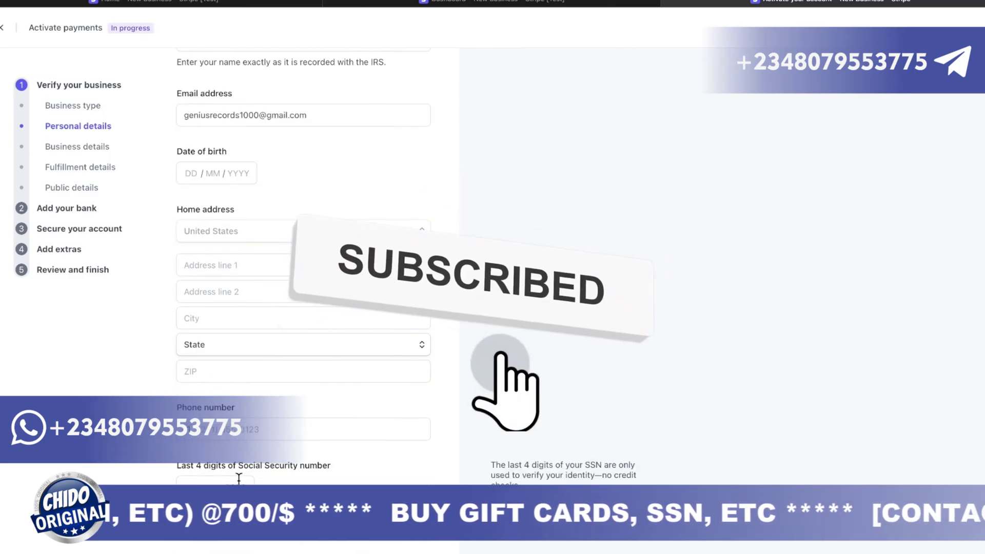
scroll(238, 482, up, 1)
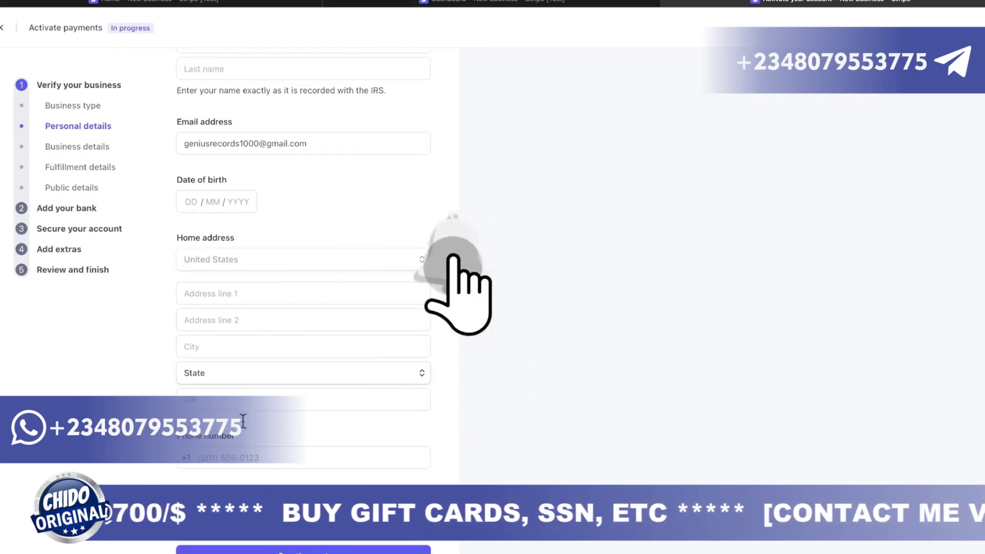
scroll(398, 392, up, 5)
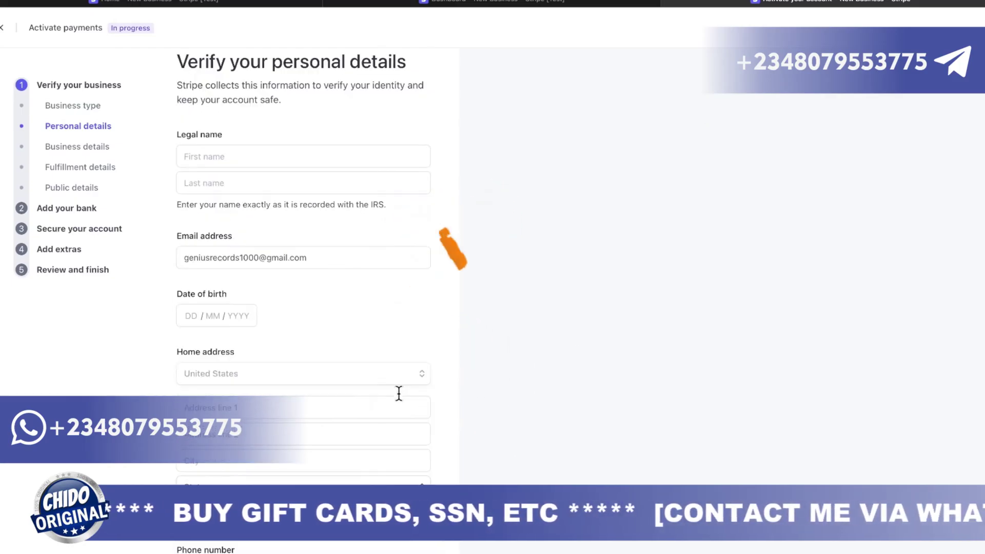
click(220, 183)
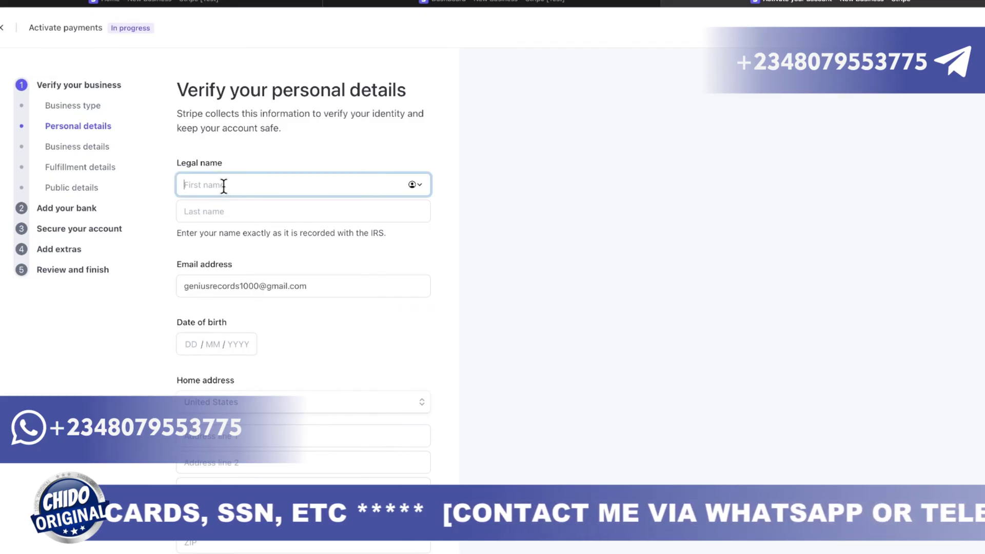
text(Uc)
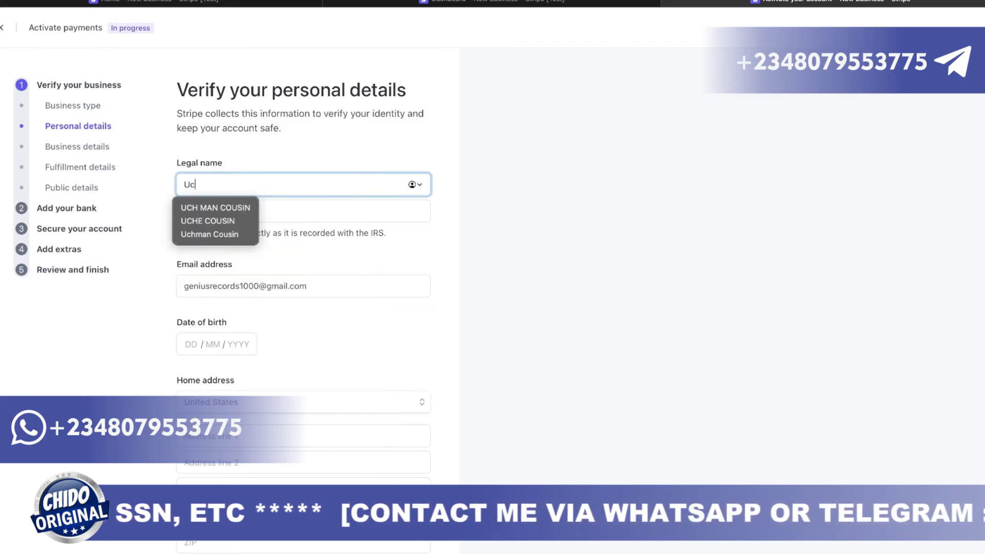
text(henna)
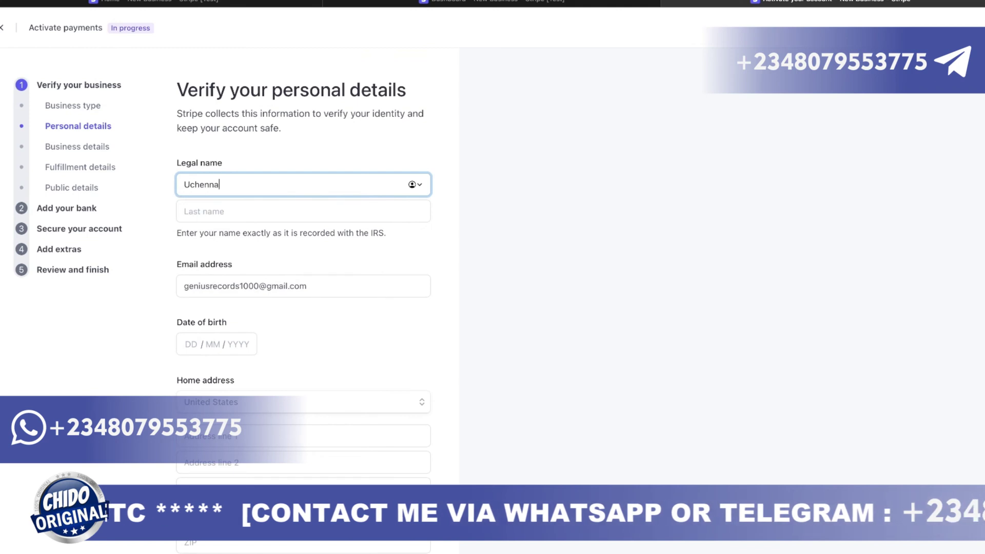
click(228, 211)
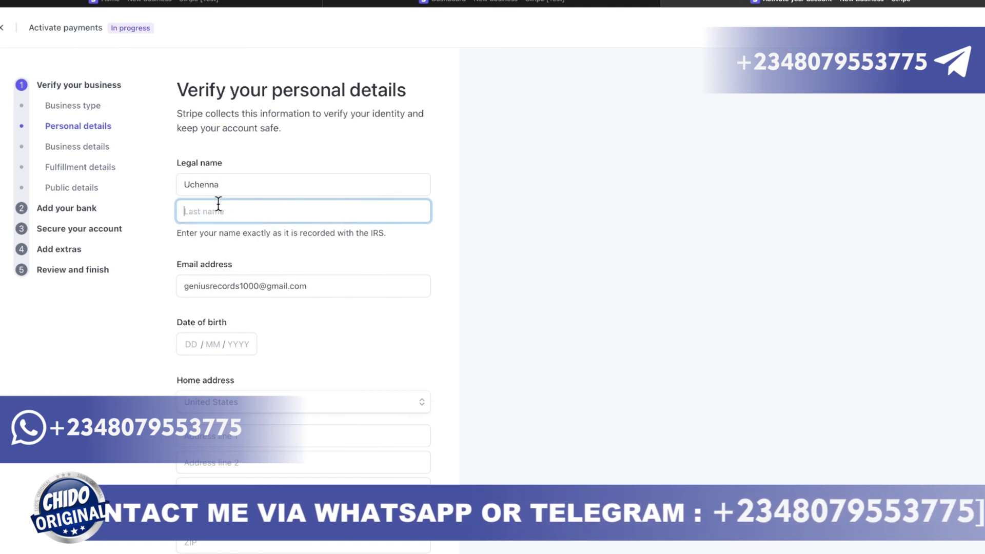
text(Mnna)
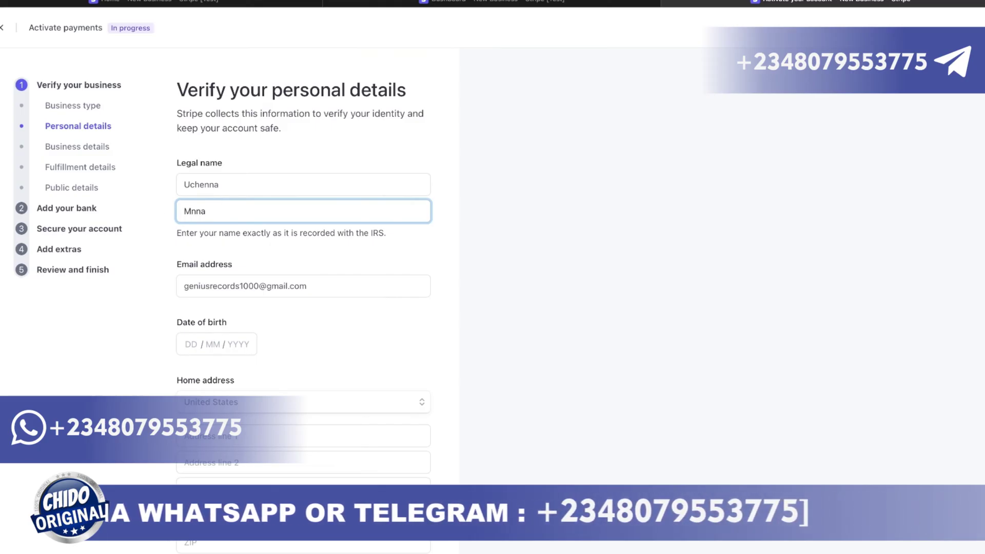
Fix a typo in the last name, then move through date of birth to SSN last 4.
click(193, 340)
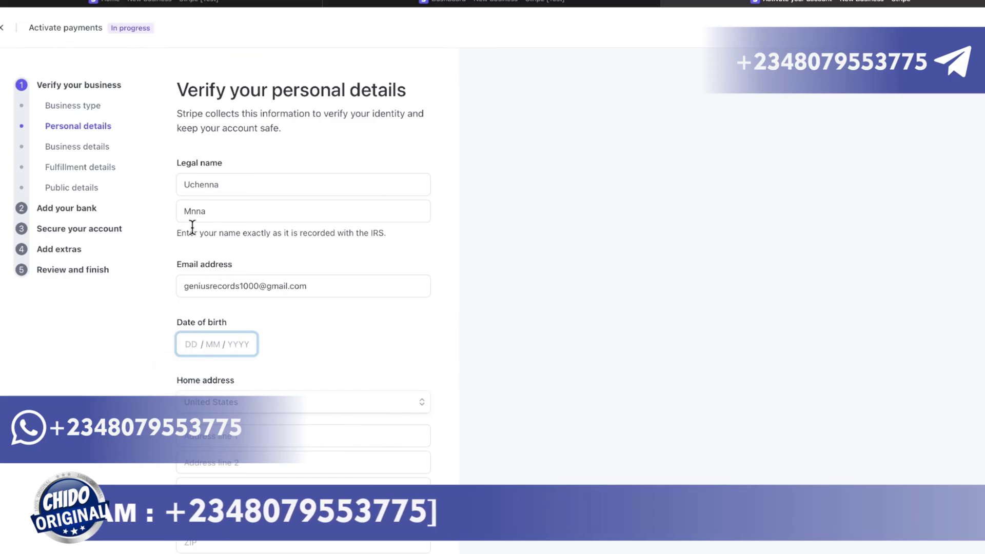
click(204, 212)
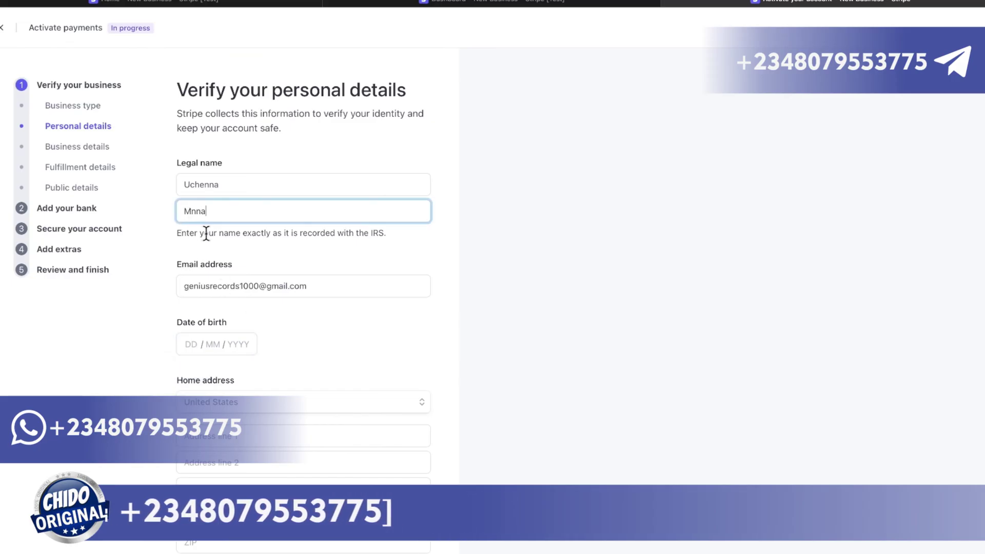
click(189, 211)
text(a)
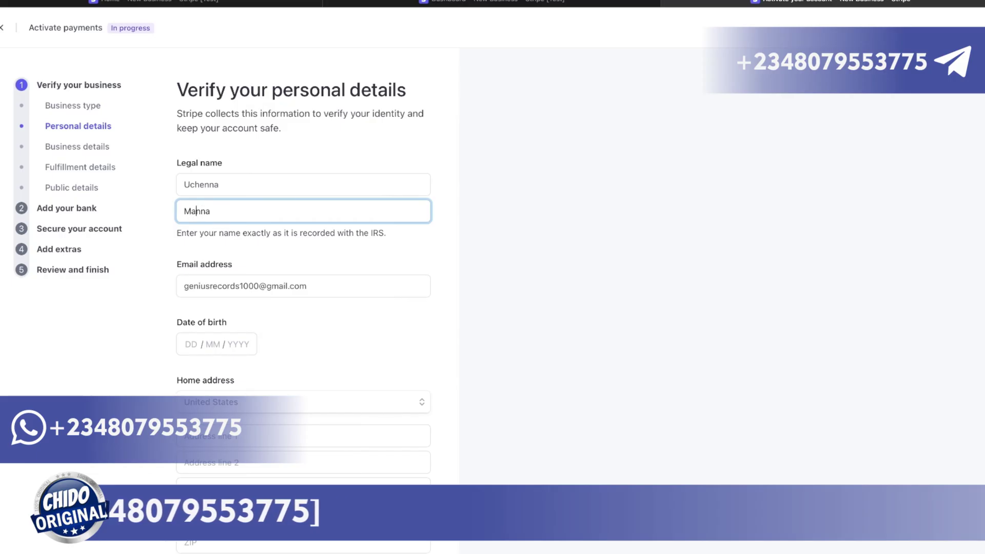
click(185, 345)
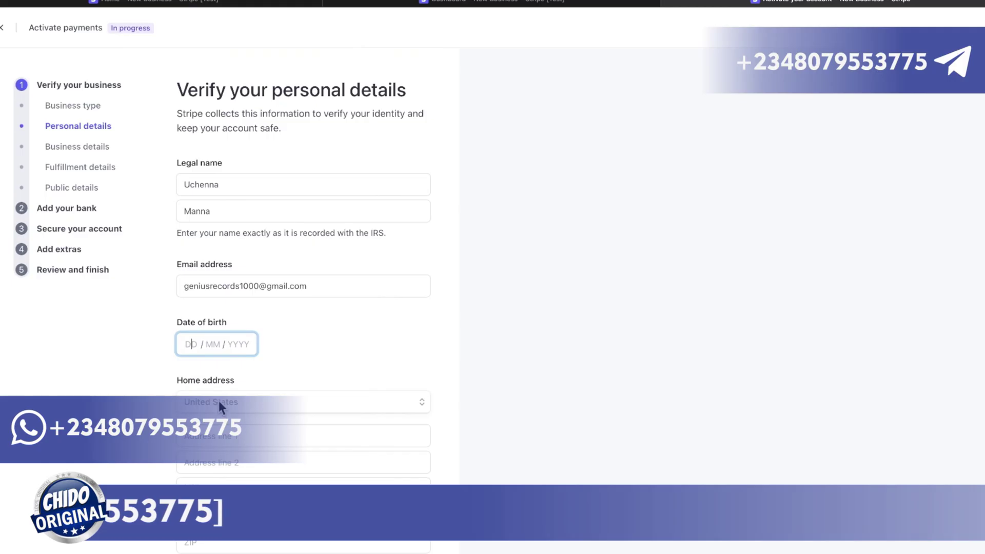
scroll(218, 401, down, 1)
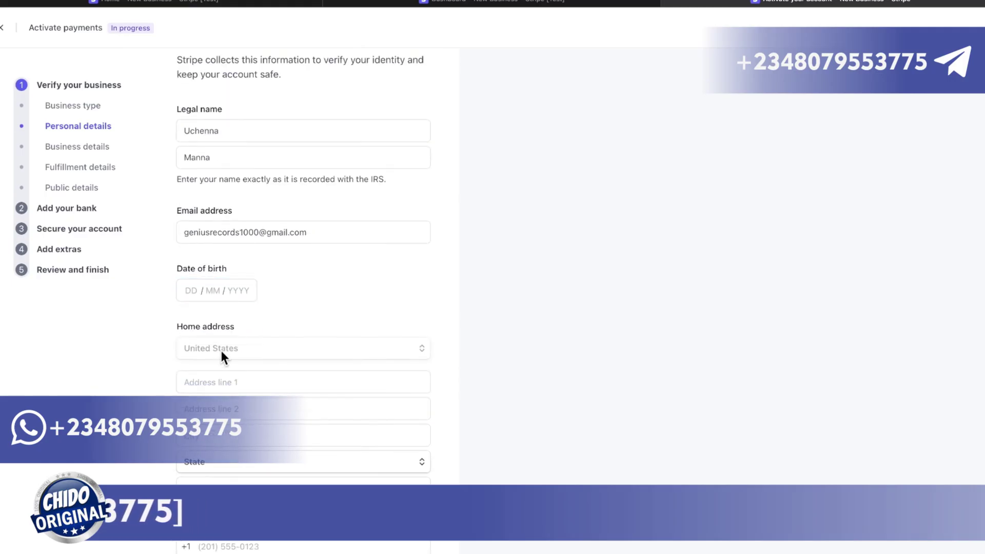
scroll(235, 466, down, 2)
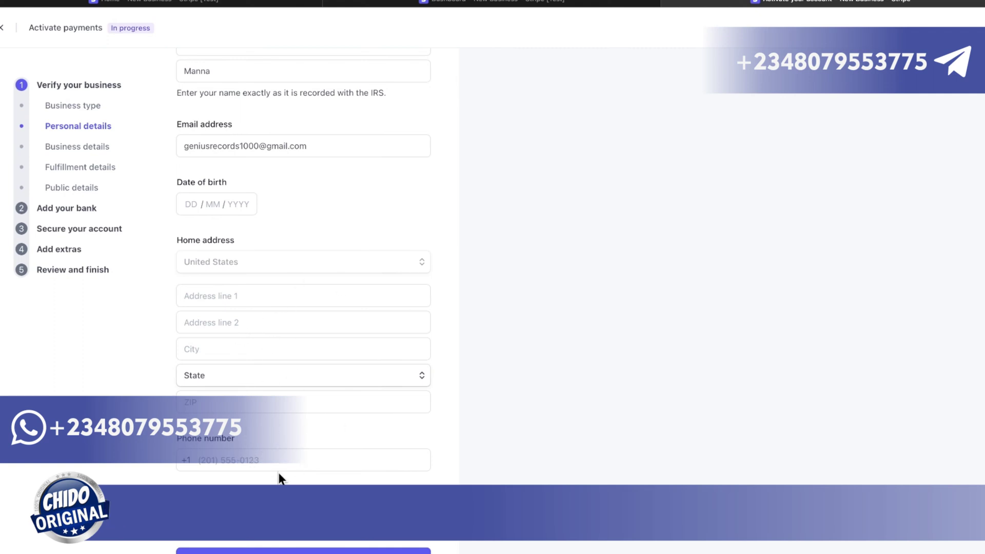
scroll(266, 314, down, 1)
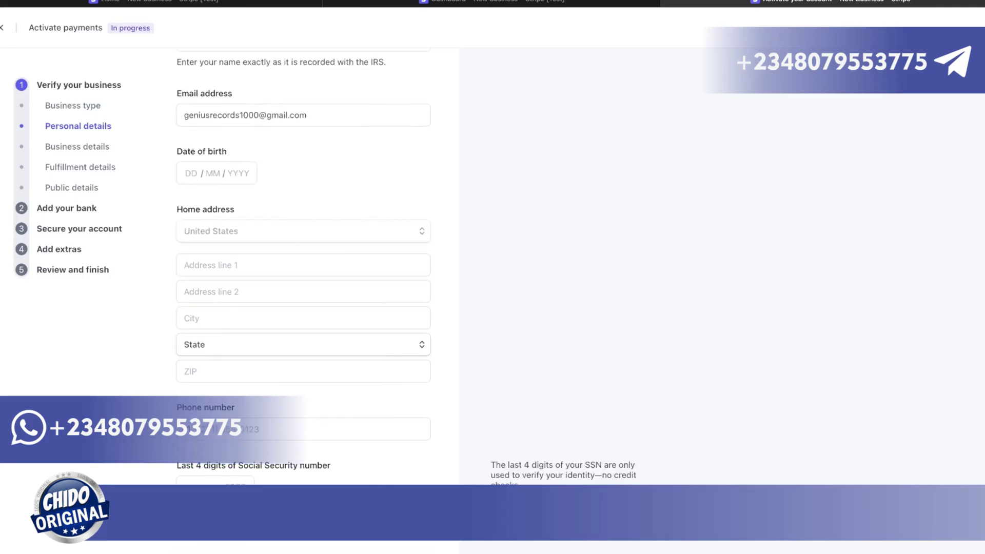
click(228, 480)
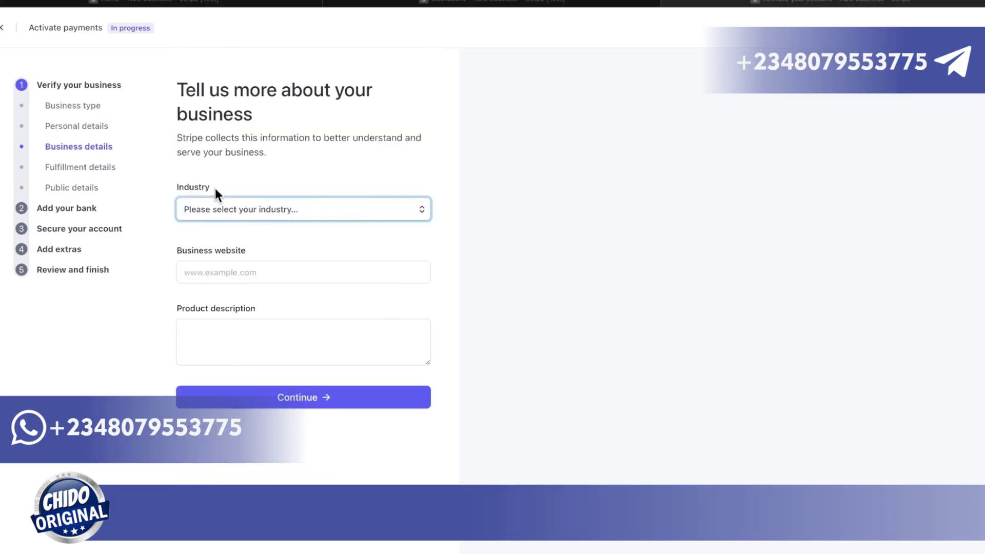
Choose Software as the industry and submit the business details.
click(276, 214)
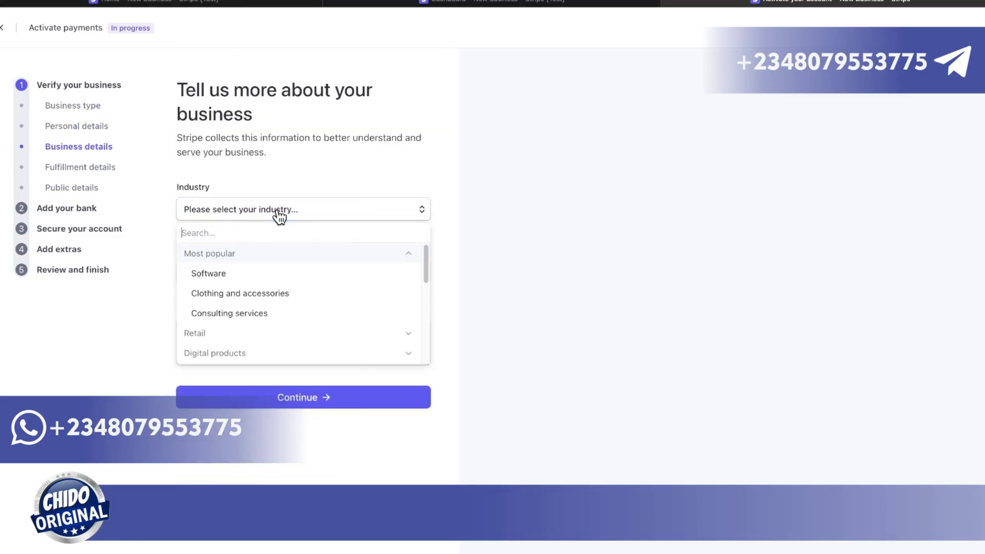
click(242, 276)
click(199, 271)
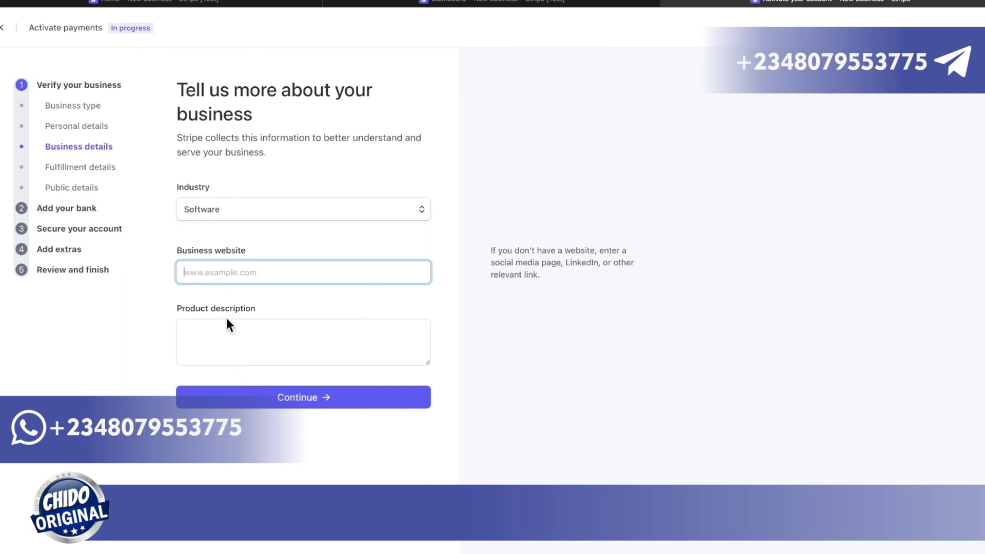
click(288, 401)
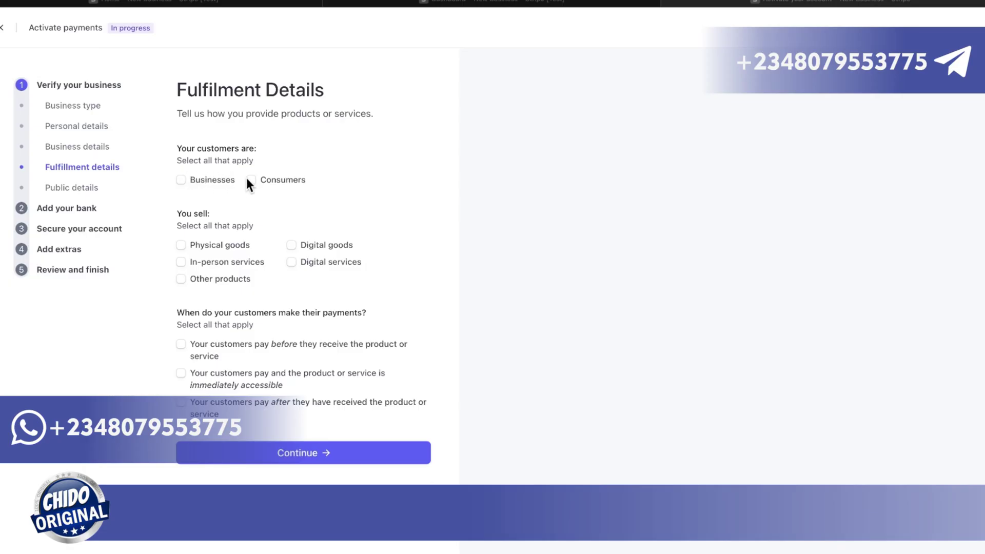
Mark business customers, digital goods, digital and in-person services, other products, pay-before, under 2 weeks delivery.
click(185, 183)
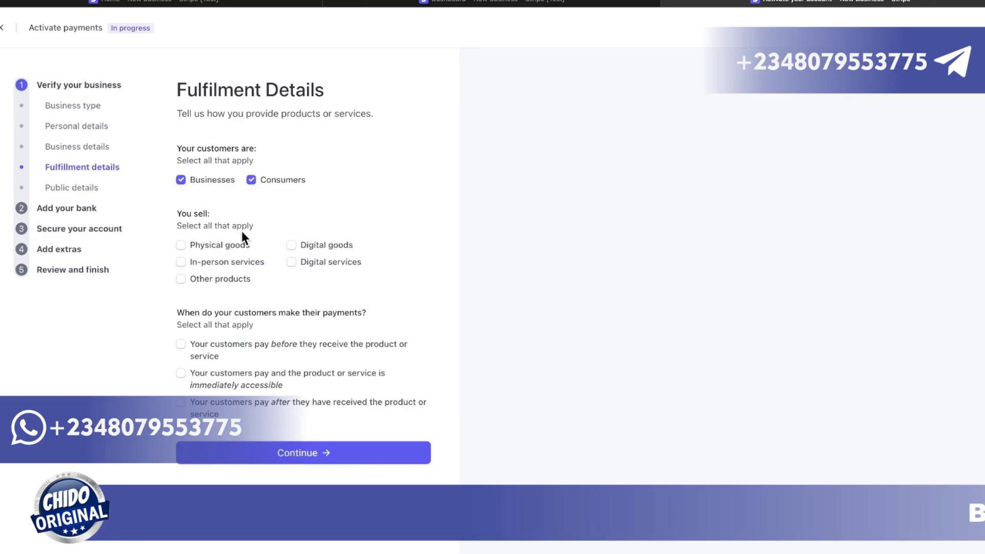
click(292, 246)
click(292, 263)
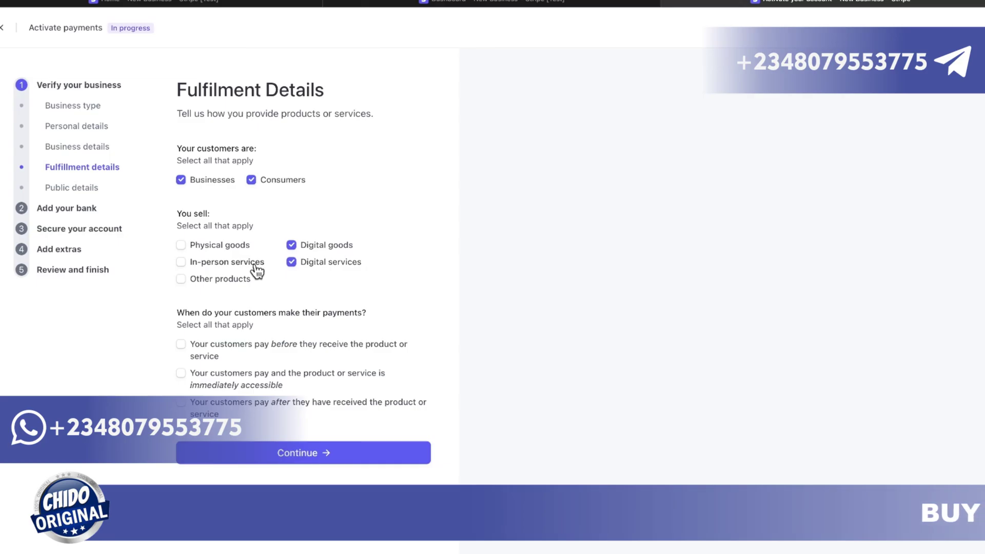
click(182, 264)
click(181, 280)
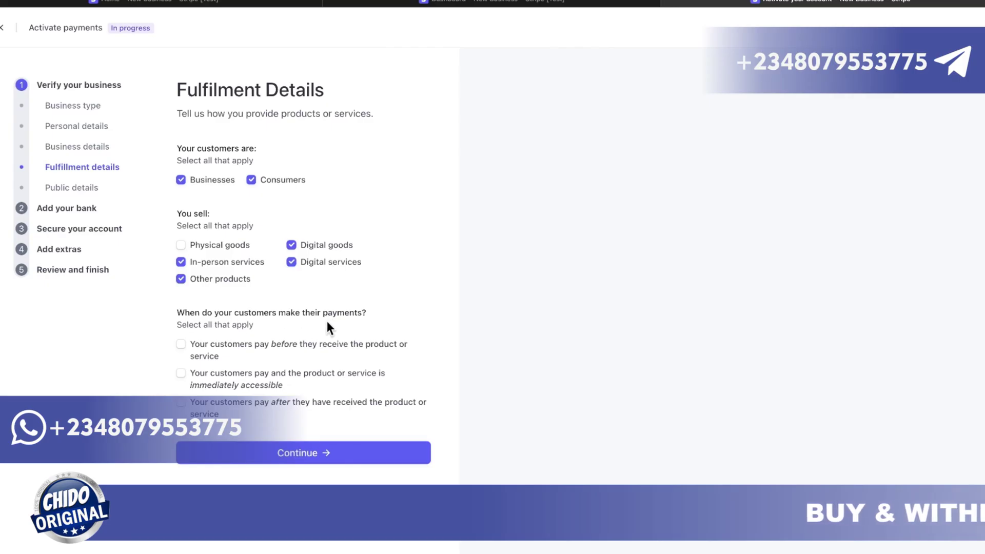
click(187, 346)
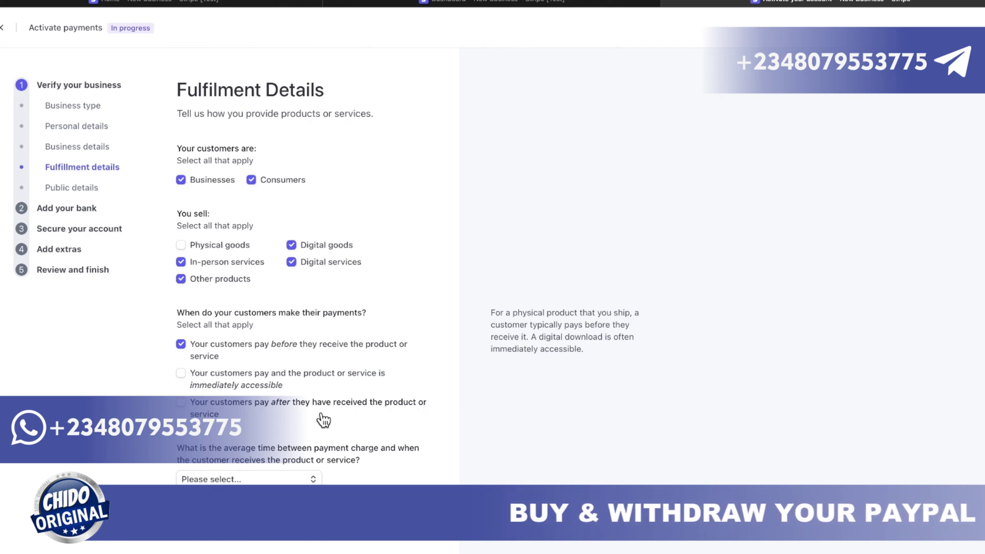
click(263, 478)
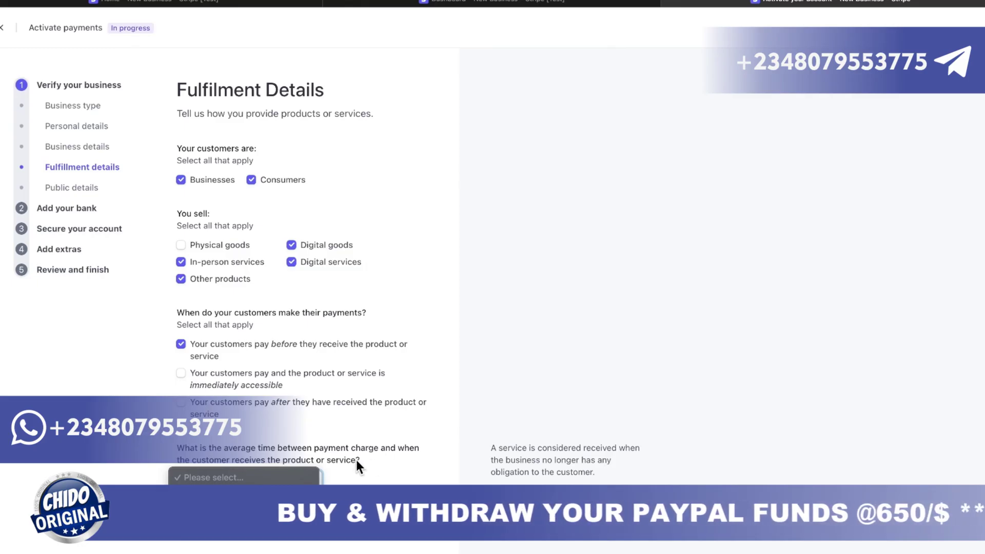
click(245, 490)
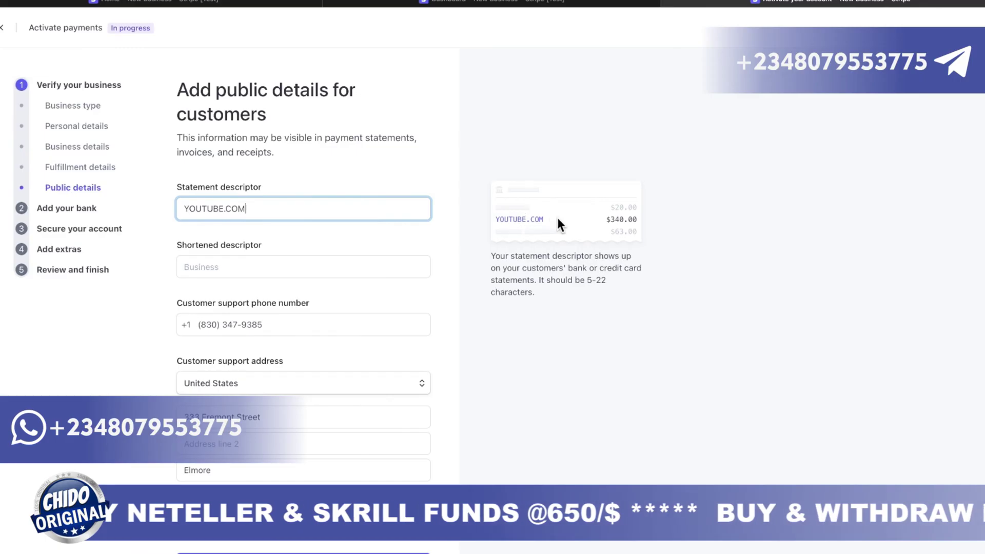
Delete the YOUTUBE.COM text from the statement descriptor field.
scroll(323, 282, down, 1)
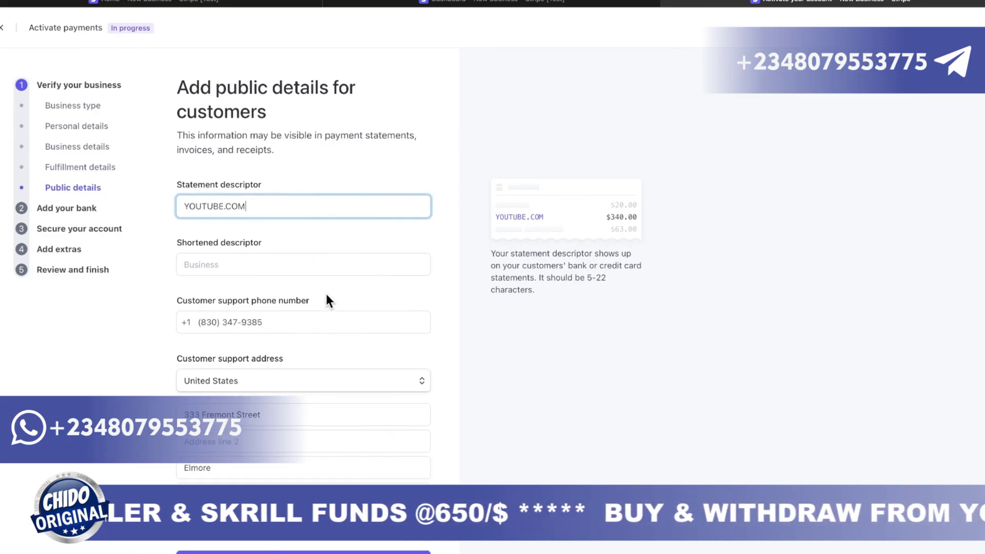
scroll(328, 307, down, 2)
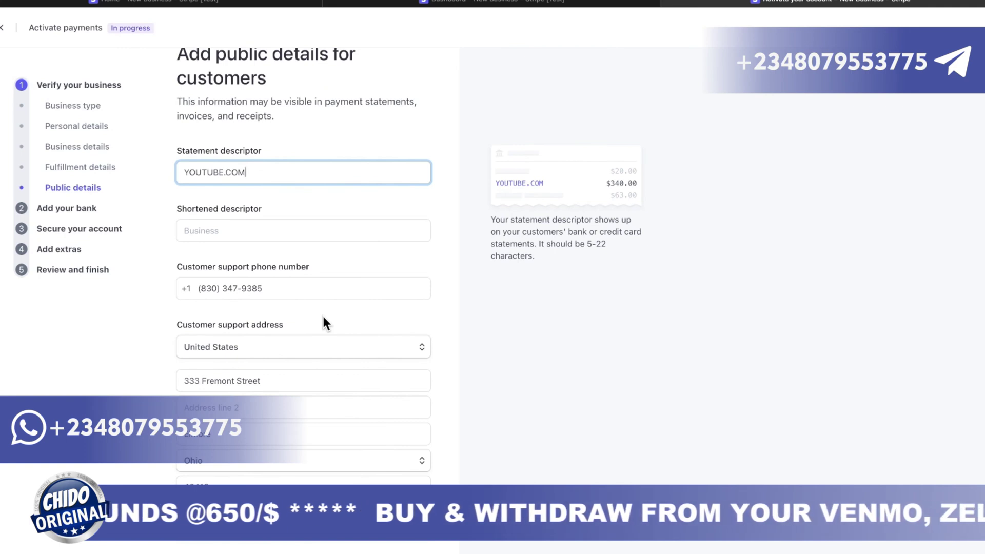
click(257, 228)
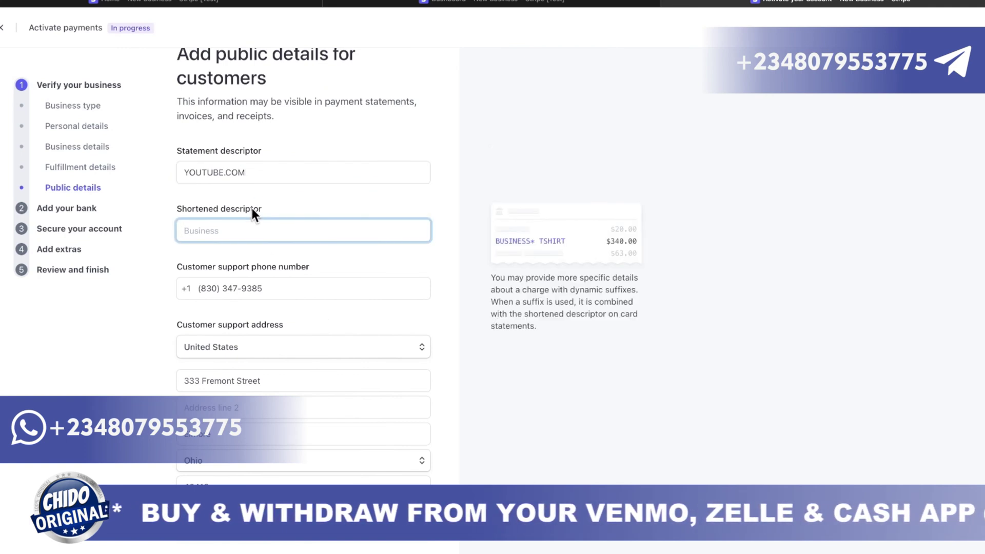
drag(257, 171, 138, 166)
key(BackSpace)
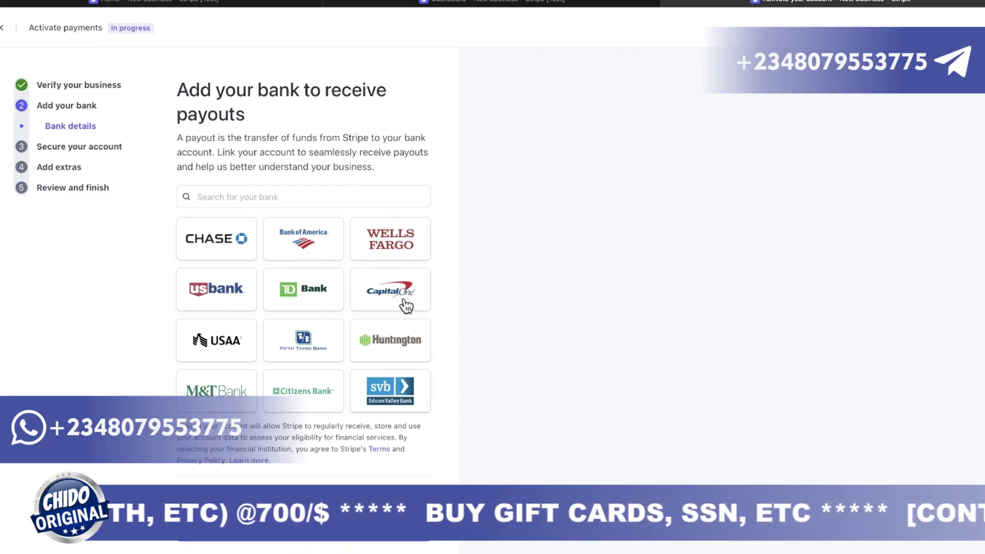
Continue past the Add your bank step without choosing a bank.
click(310, 539)
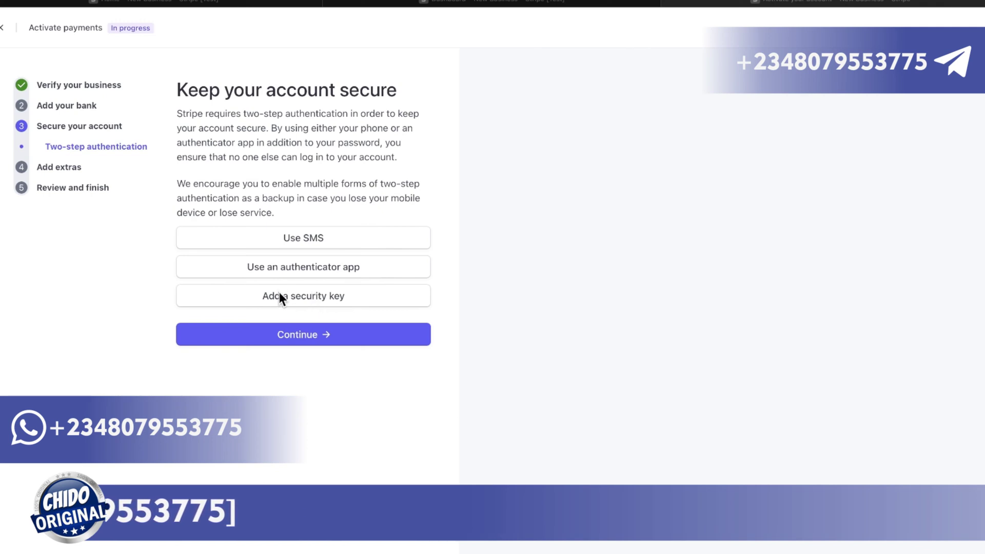
Continue past the Keep your account secure two-step authentication page.
click(305, 335)
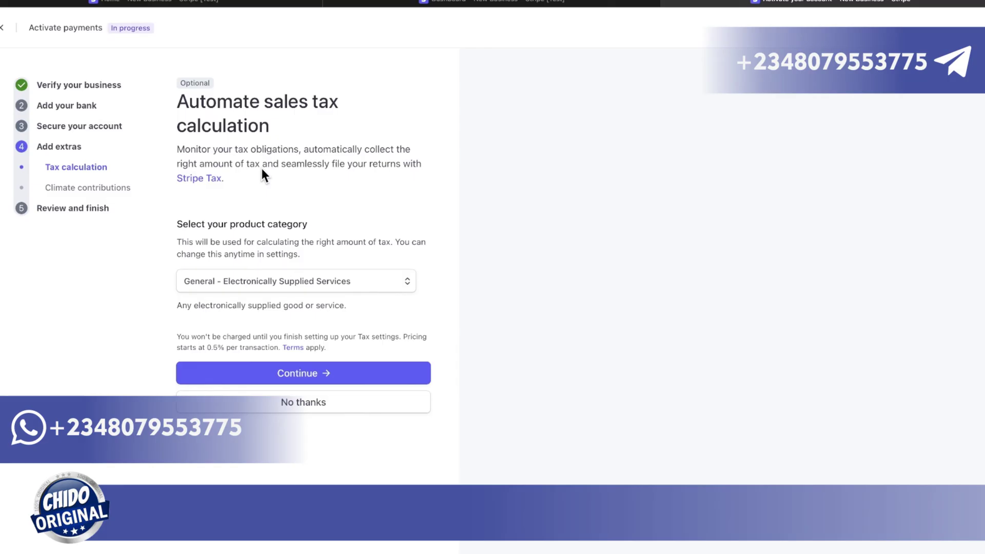
Set the product tax category to General - Services and continue.
mouse_move(334, 287)
click(334, 285)
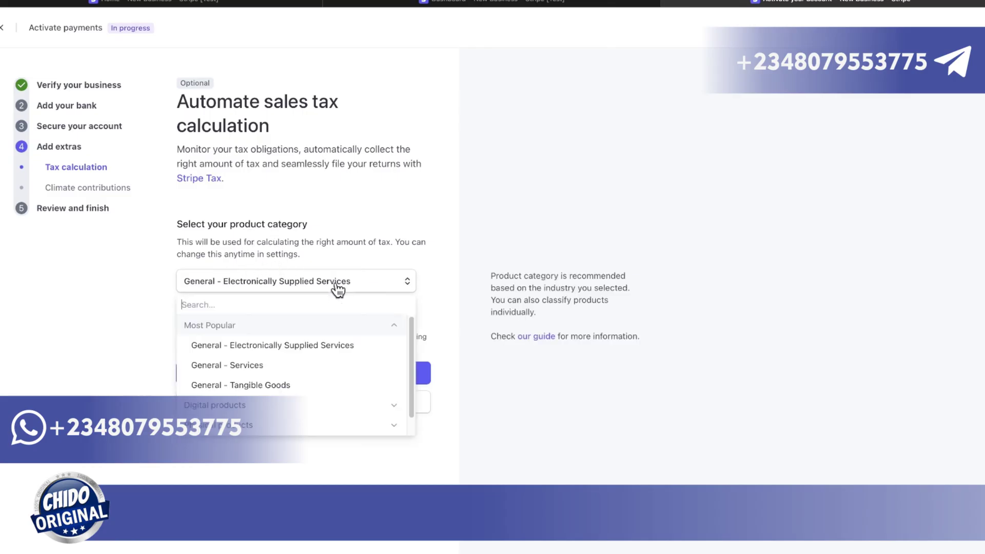
click(304, 370)
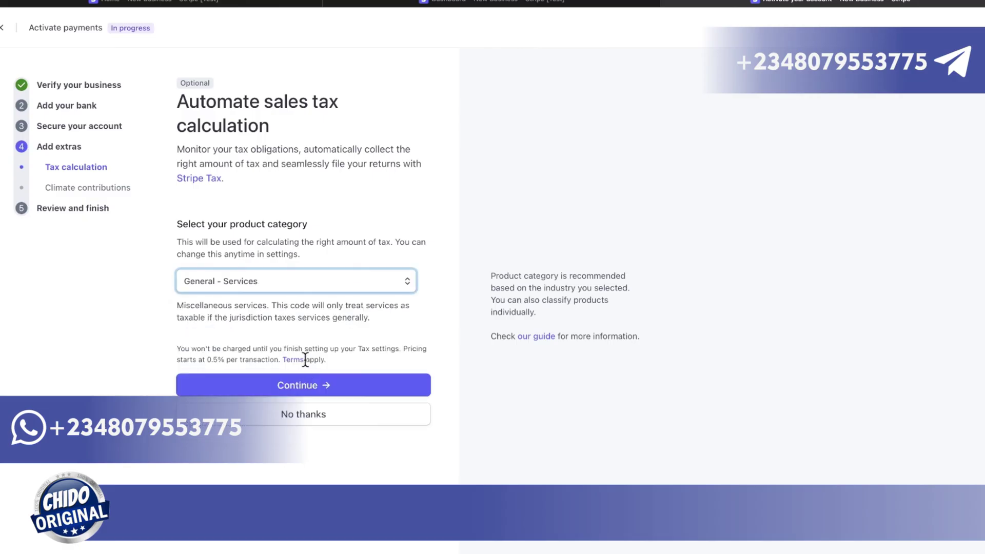
click(326, 380)
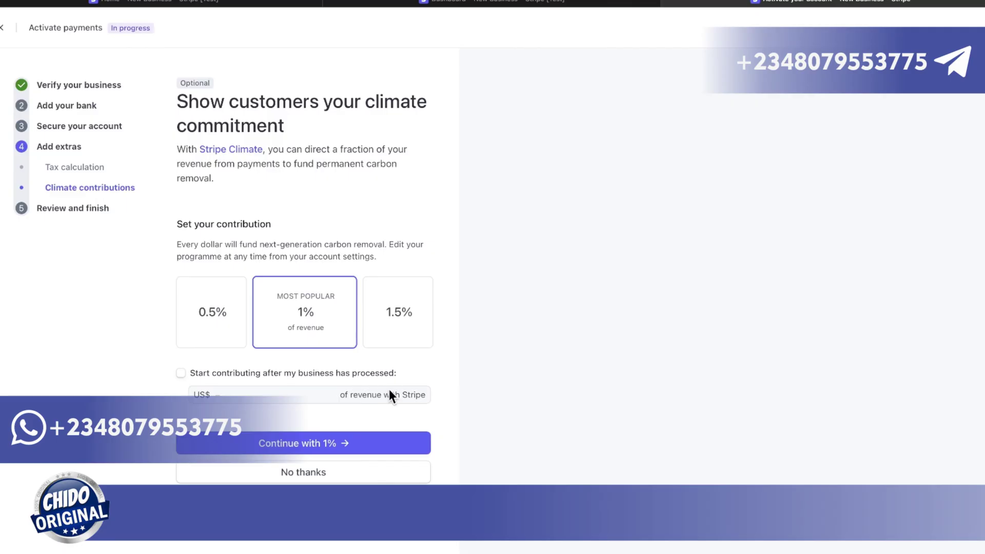
Leave the delayed contribution start unchecked and continue with a 1% climate contribution.
click(181, 375)
click(181, 374)
click(296, 449)
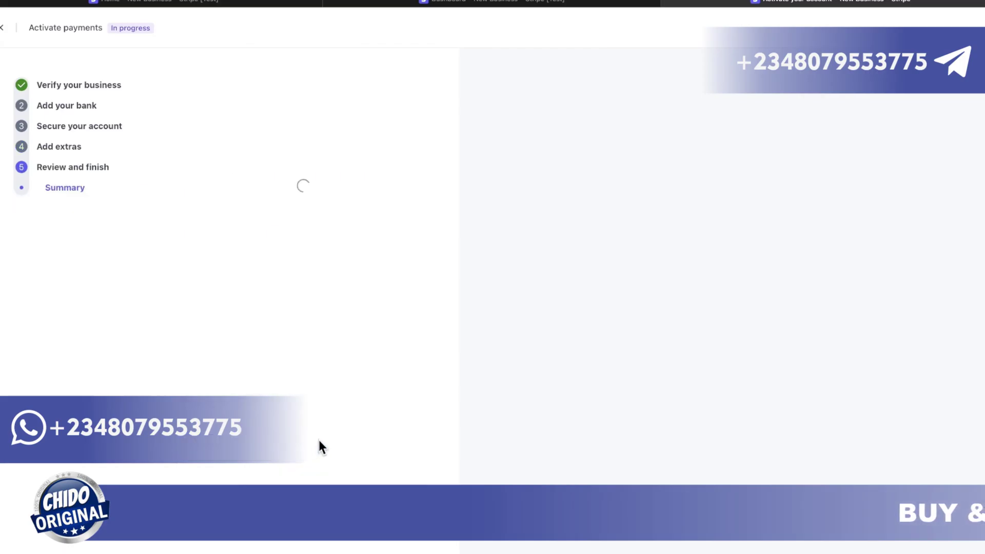
Scroll down through the Review and finish summary of the activation form.
scroll(323, 254, down, 2)
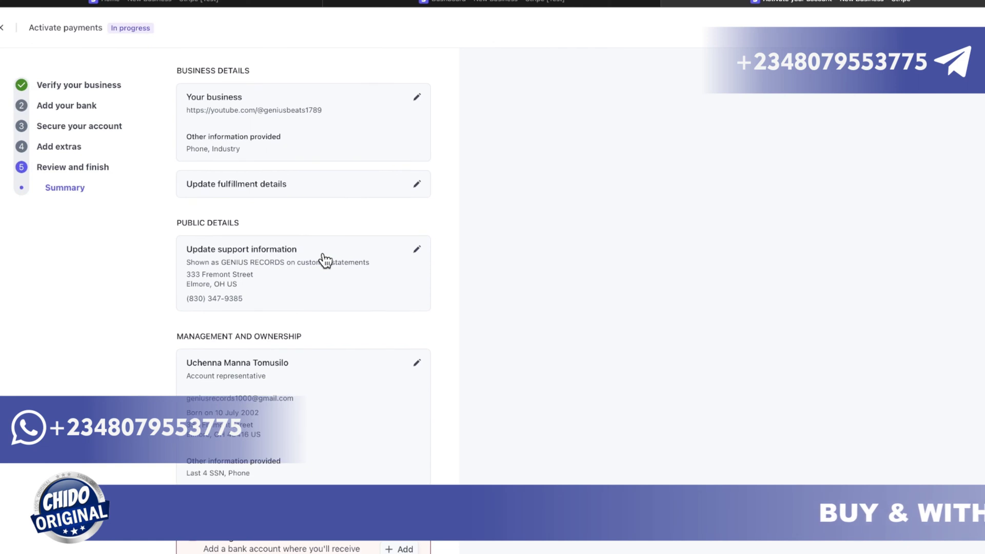
scroll(324, 260, down, 2)
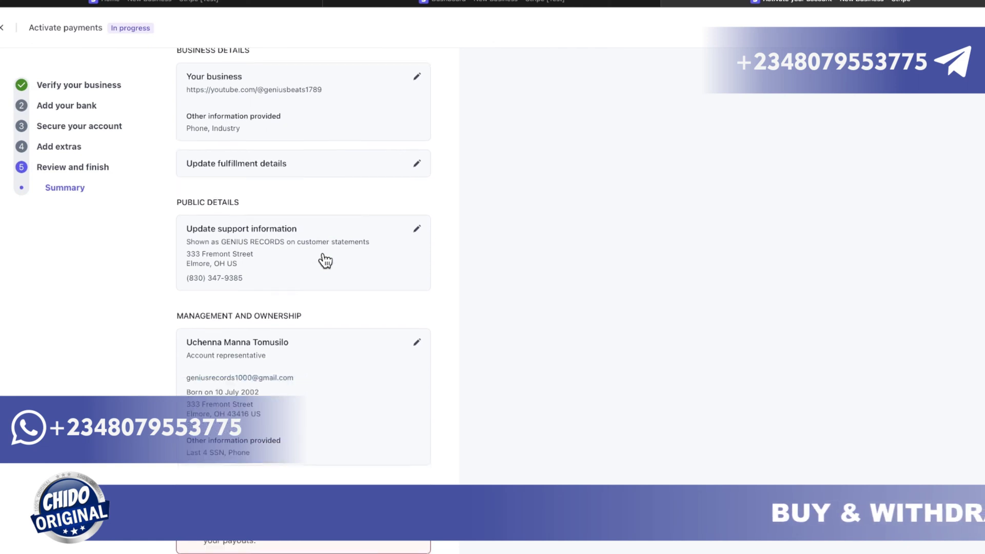
scroll(324, 260, down, 6)
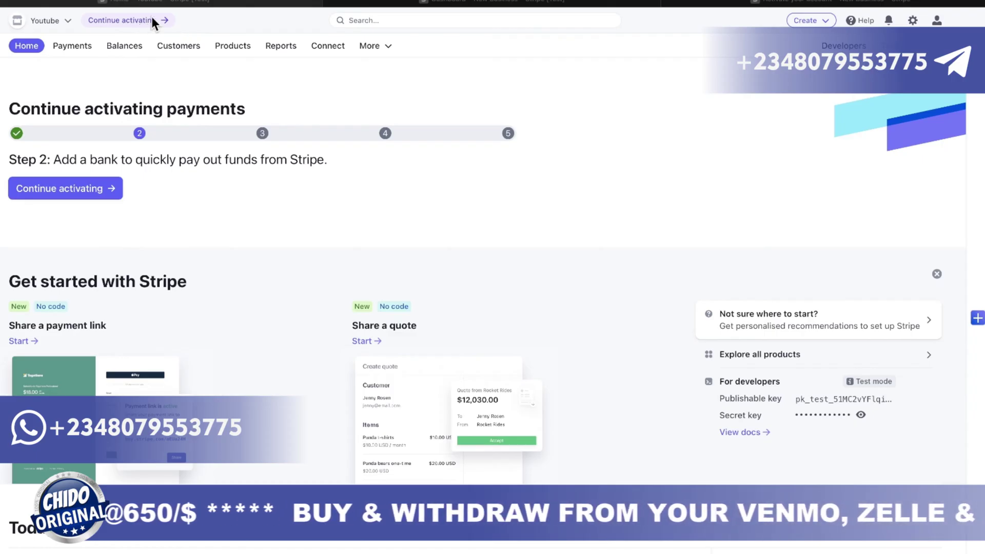
Scan the Home charts down to the Reports overview and back, then open Payments.
scroll(464, 198, down, 1)
scroll(471, 201, down, 10)
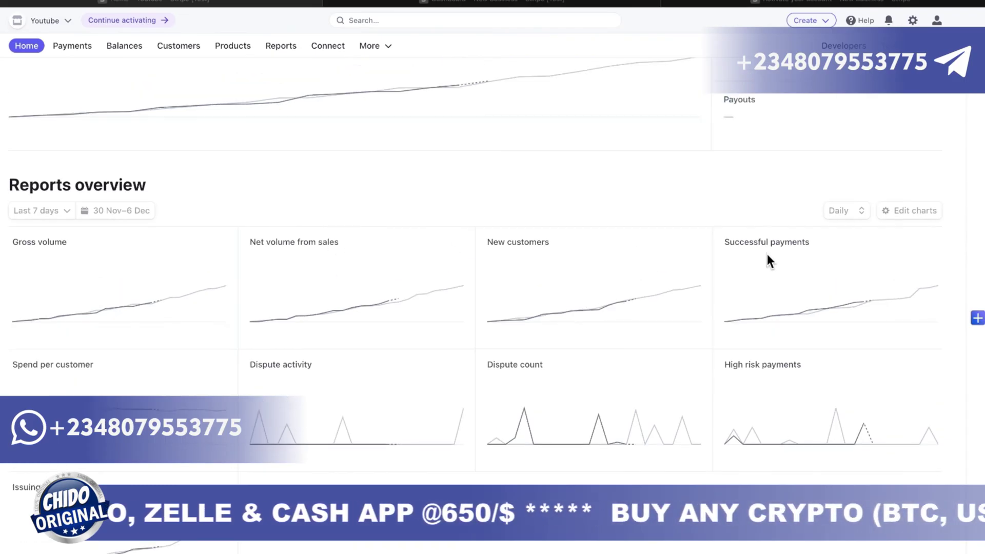
scroll(767, 253, up, 10)
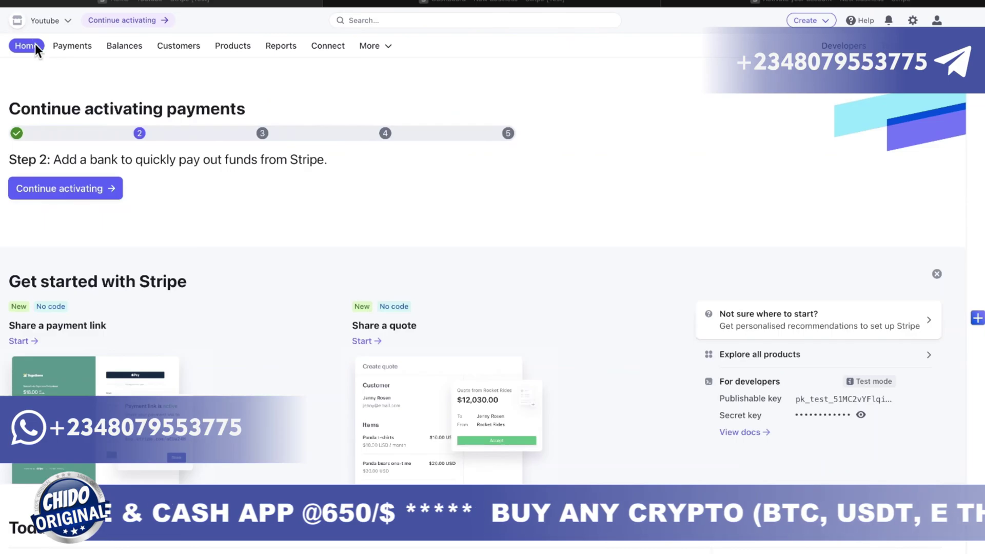
click(76, 47)
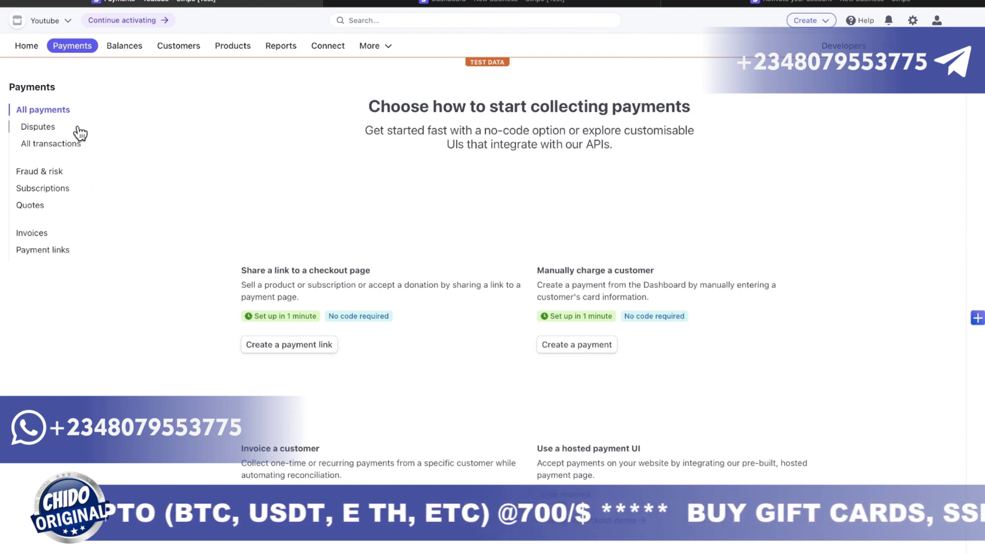
Review the US$0.00 Balances overview, then open the empty Customers list.
click(127, 49)
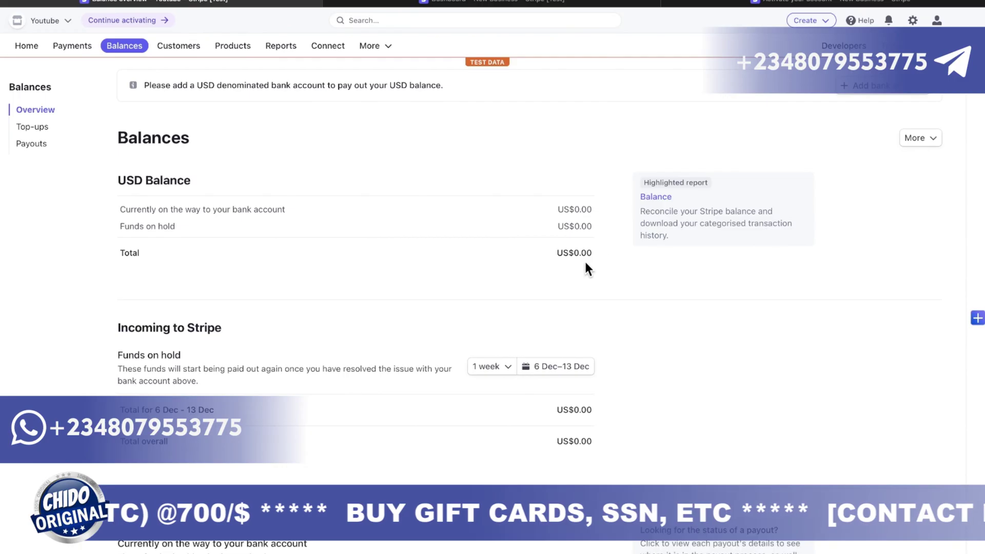
scroll(601, 279, down, 3)
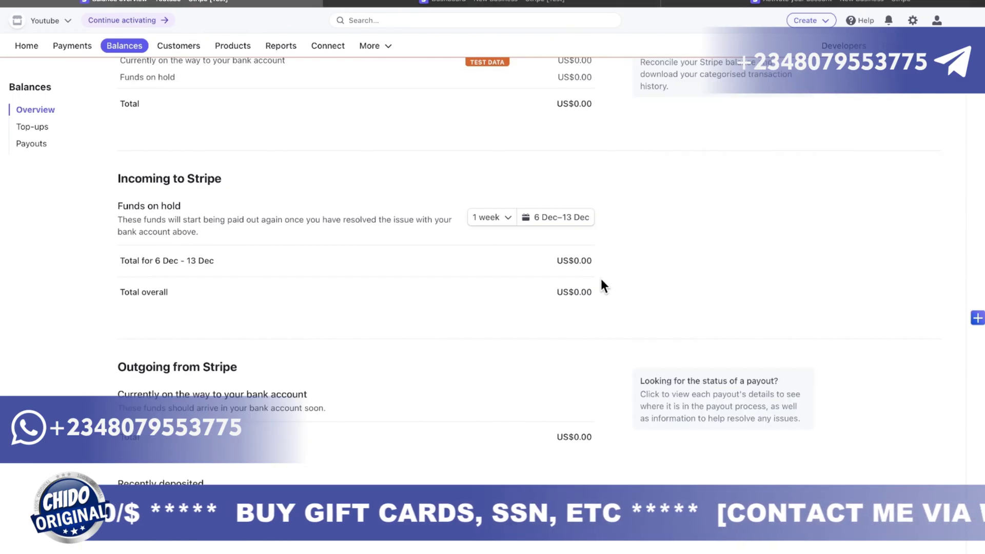
scroll(601, 280, up, 3)
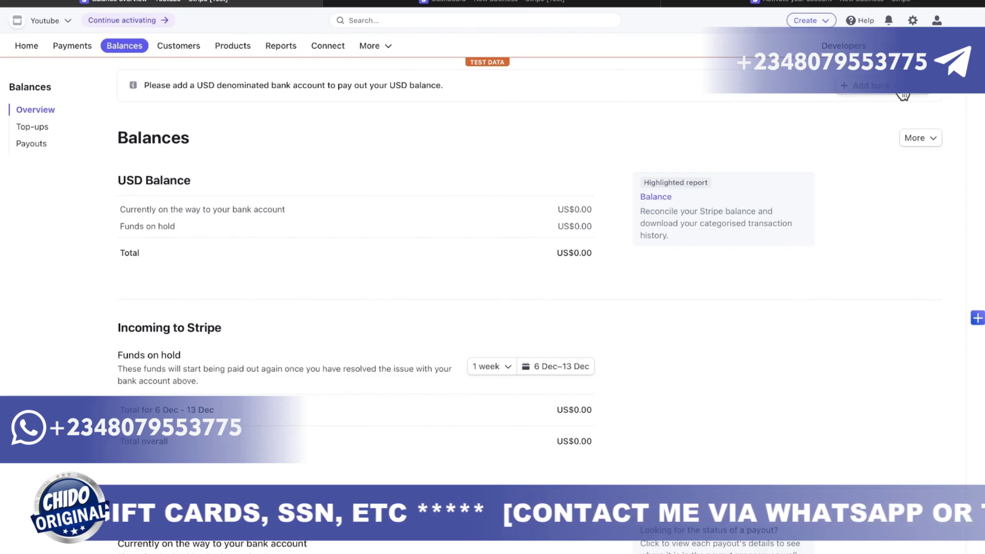
click(188, 48)
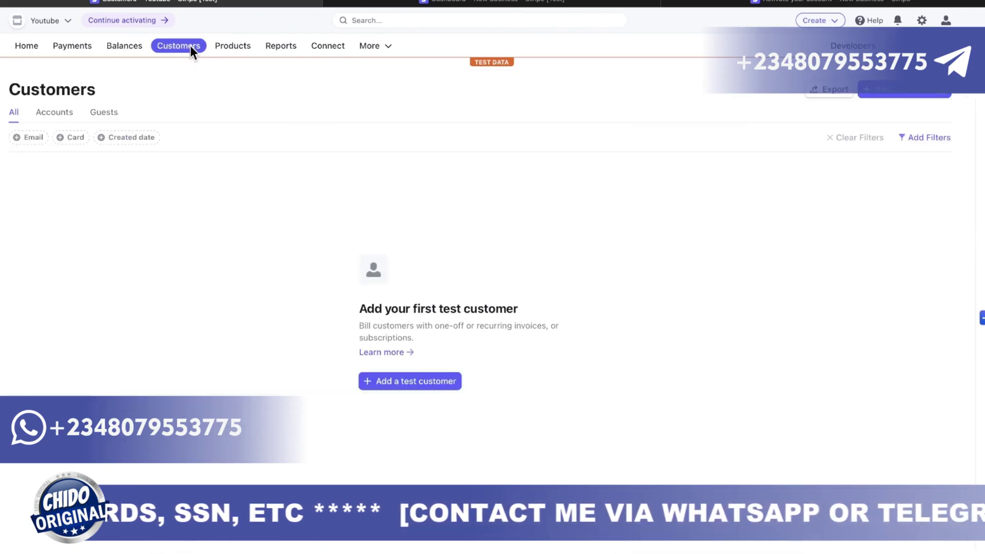
Open the product catalogue and switch between its Archived and Available lists.
click(230, 45)
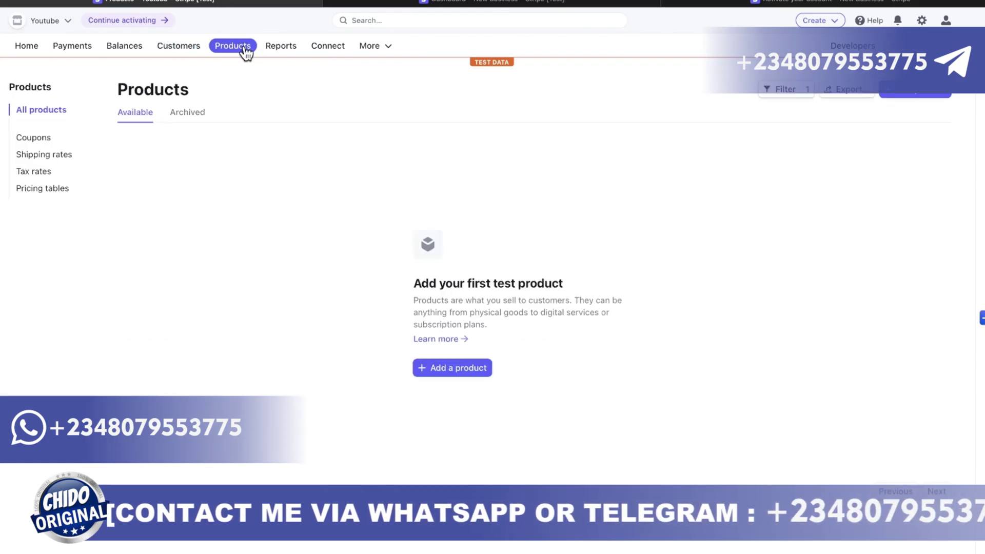
click(197, 120)
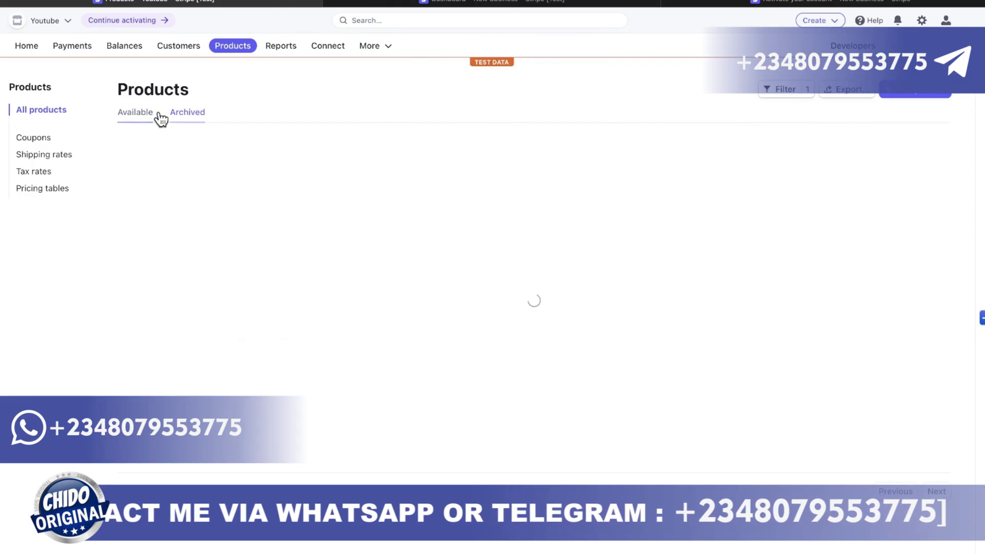
click(126, 118)
Visit the Coupons, Shipping rates, Tax rates and Pricing tables pages, ending on Reports.
click(34, 137)
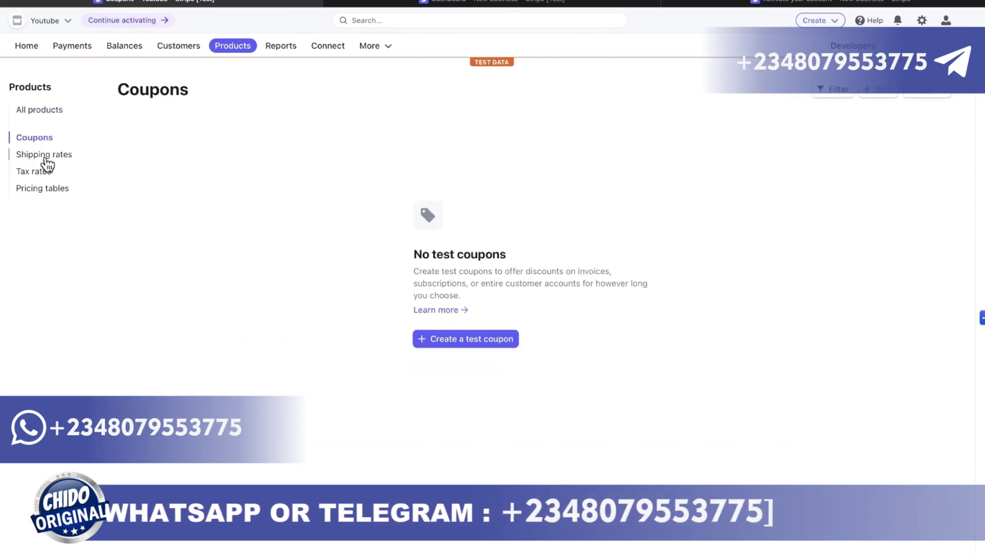
click(46, 159)
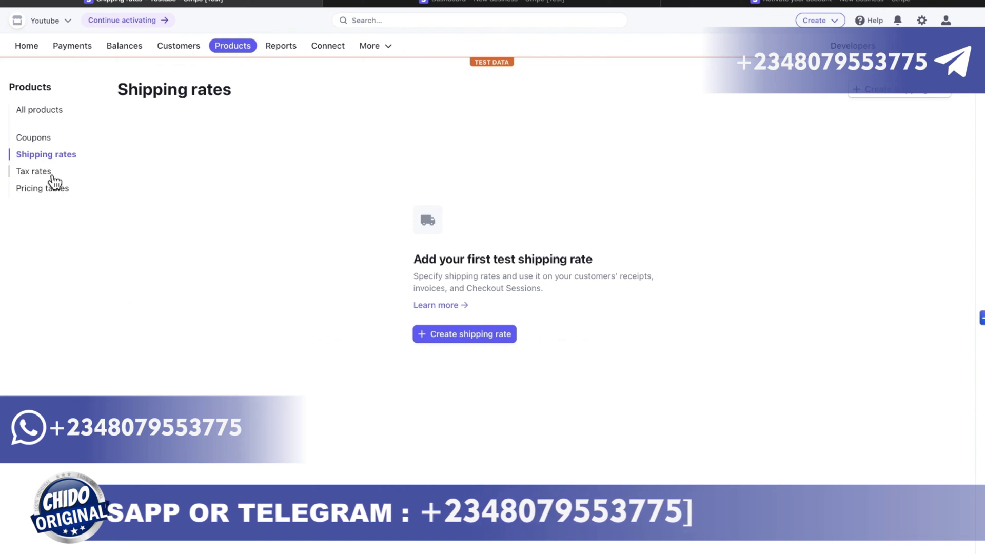
click(50, 173)
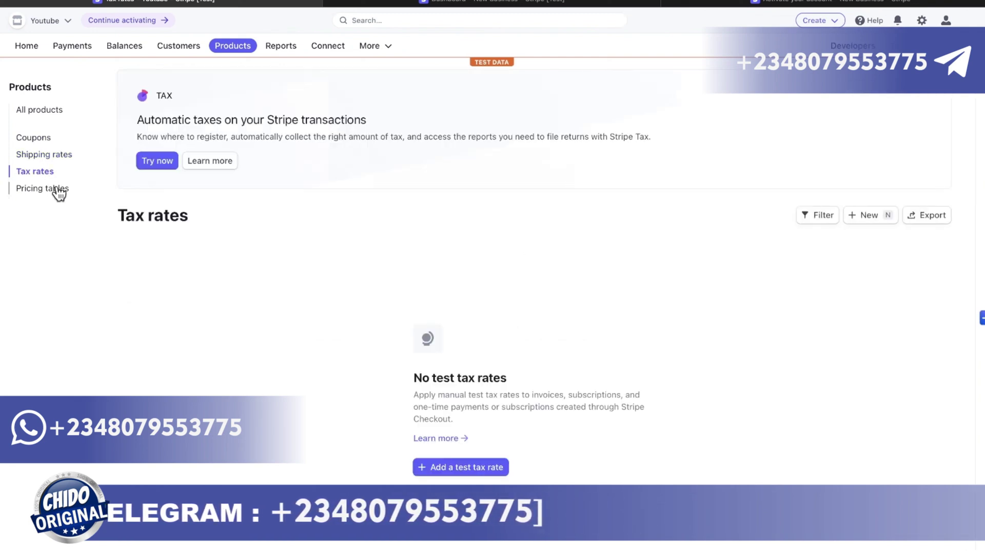
click(57, 191)
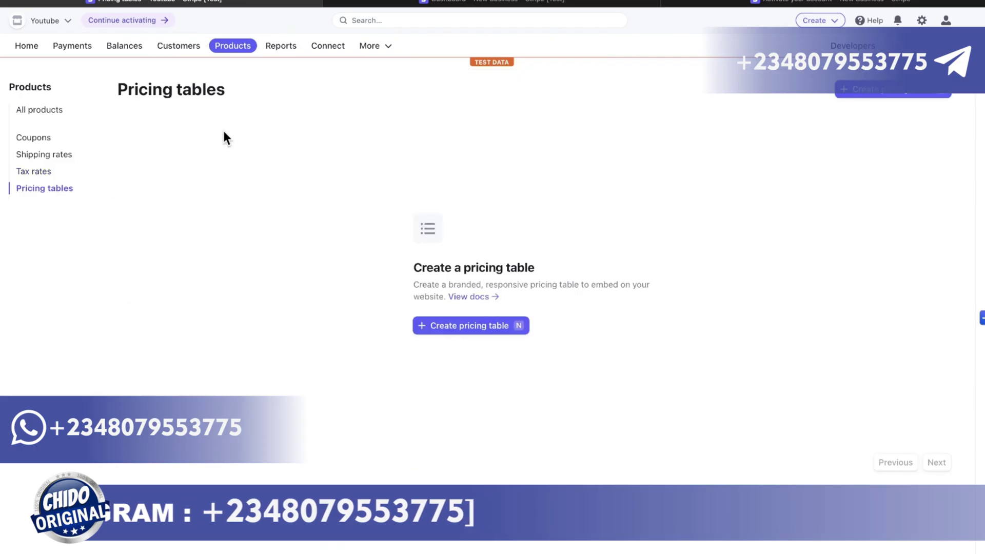
click(278, 48)
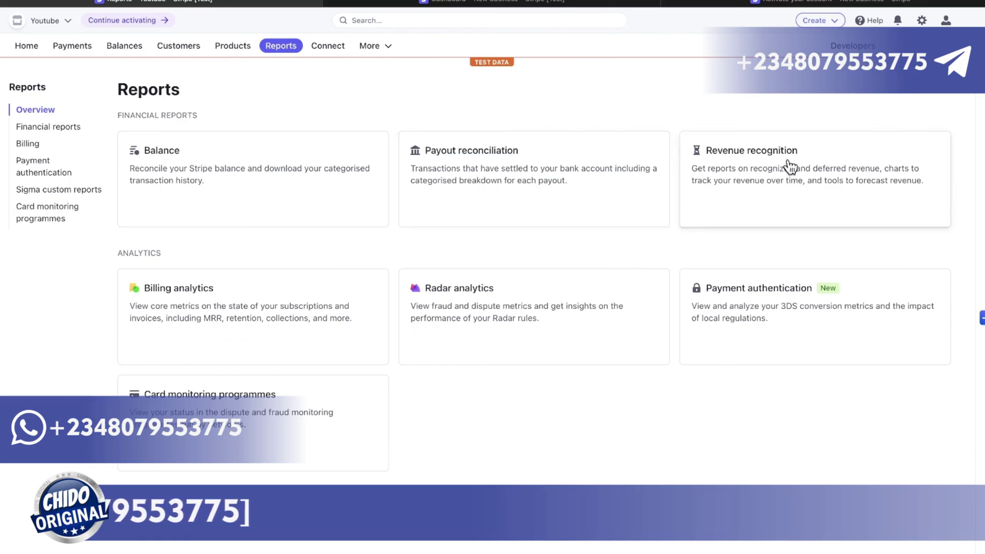
Open the Connect page and scroll through its multi-party payment examples.
click(327, 47)
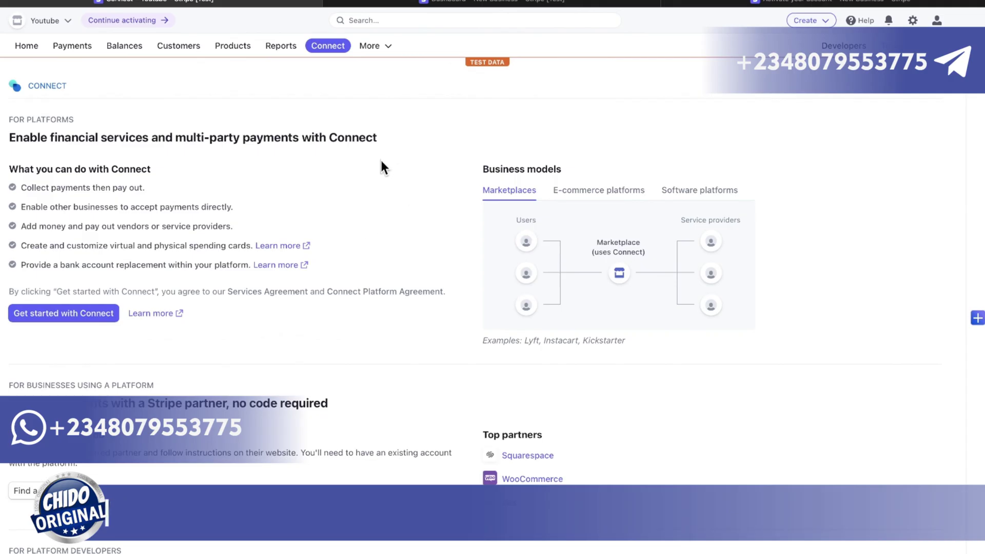
scroll(364, 235, down, 3)
scroll(364, 235, up, 3)
scroll(590, 303, down, 3)
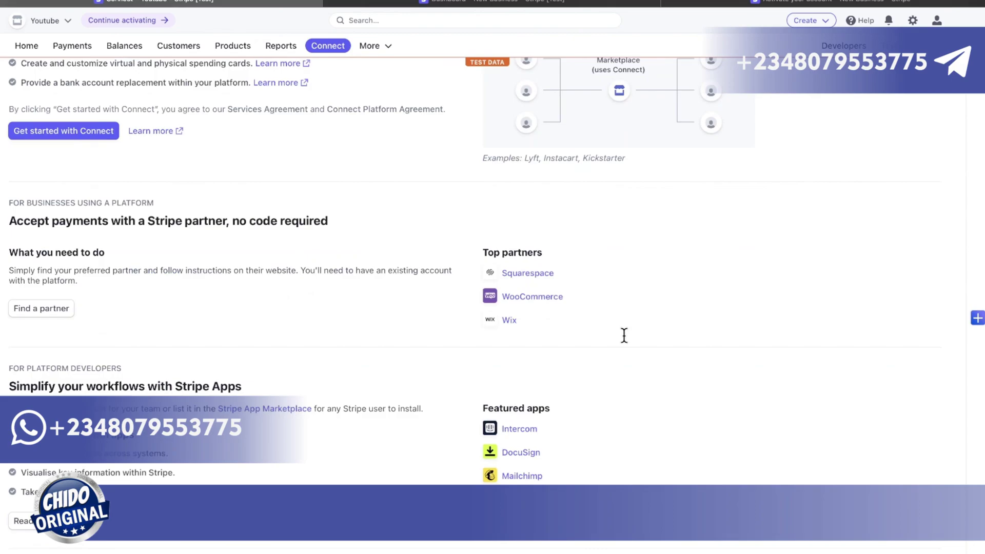
scroll(624, 341, up, 3)
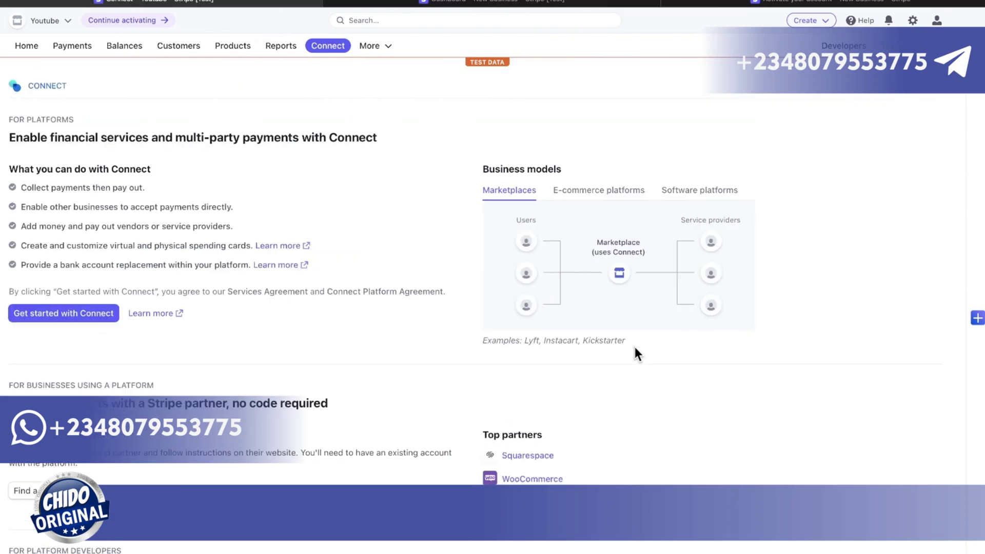
Browse the More list of Stripe products, then show the Create dropdown's quick-create options.
click(375, 50)
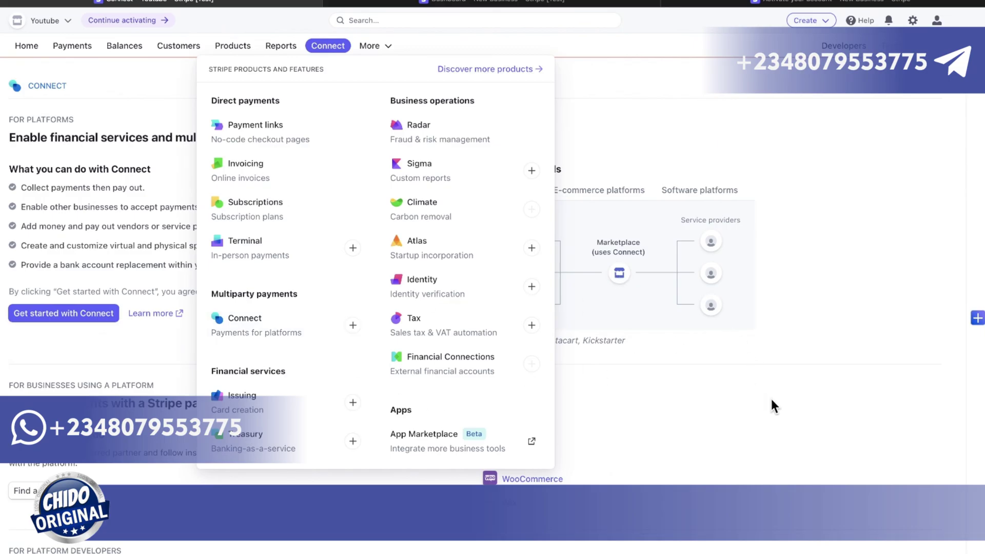
scroll(413, 421, down, 4)
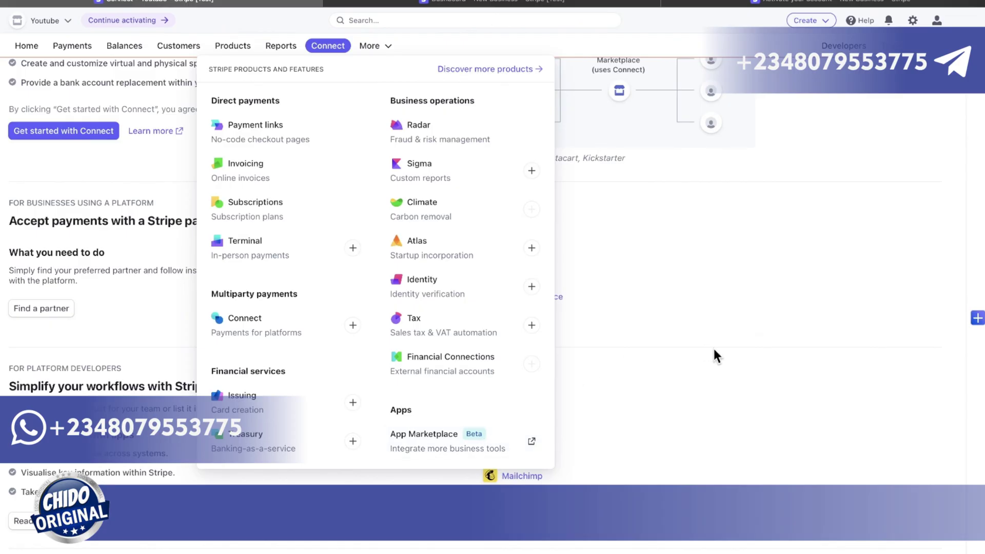
scroll(711, 346, up, 4)
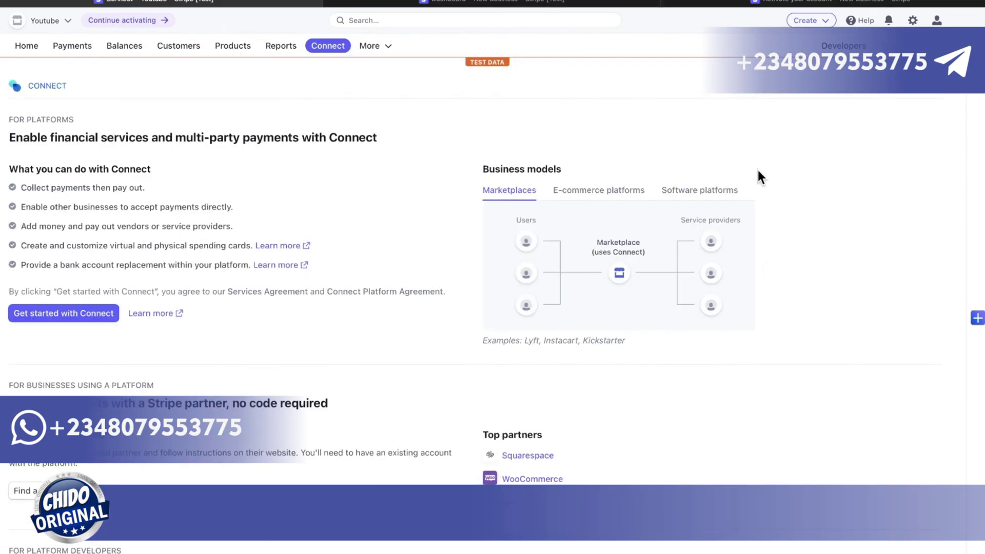
click(829, 22)
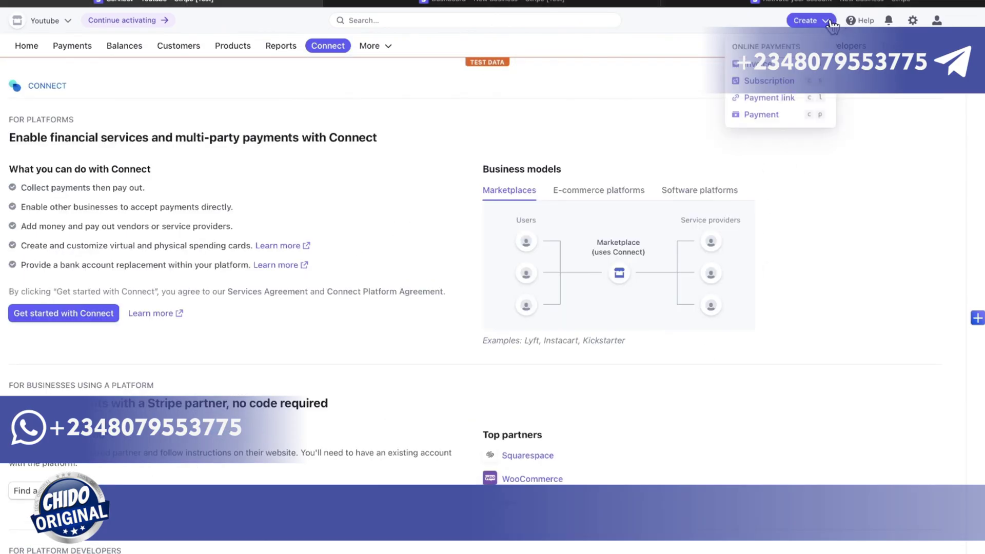